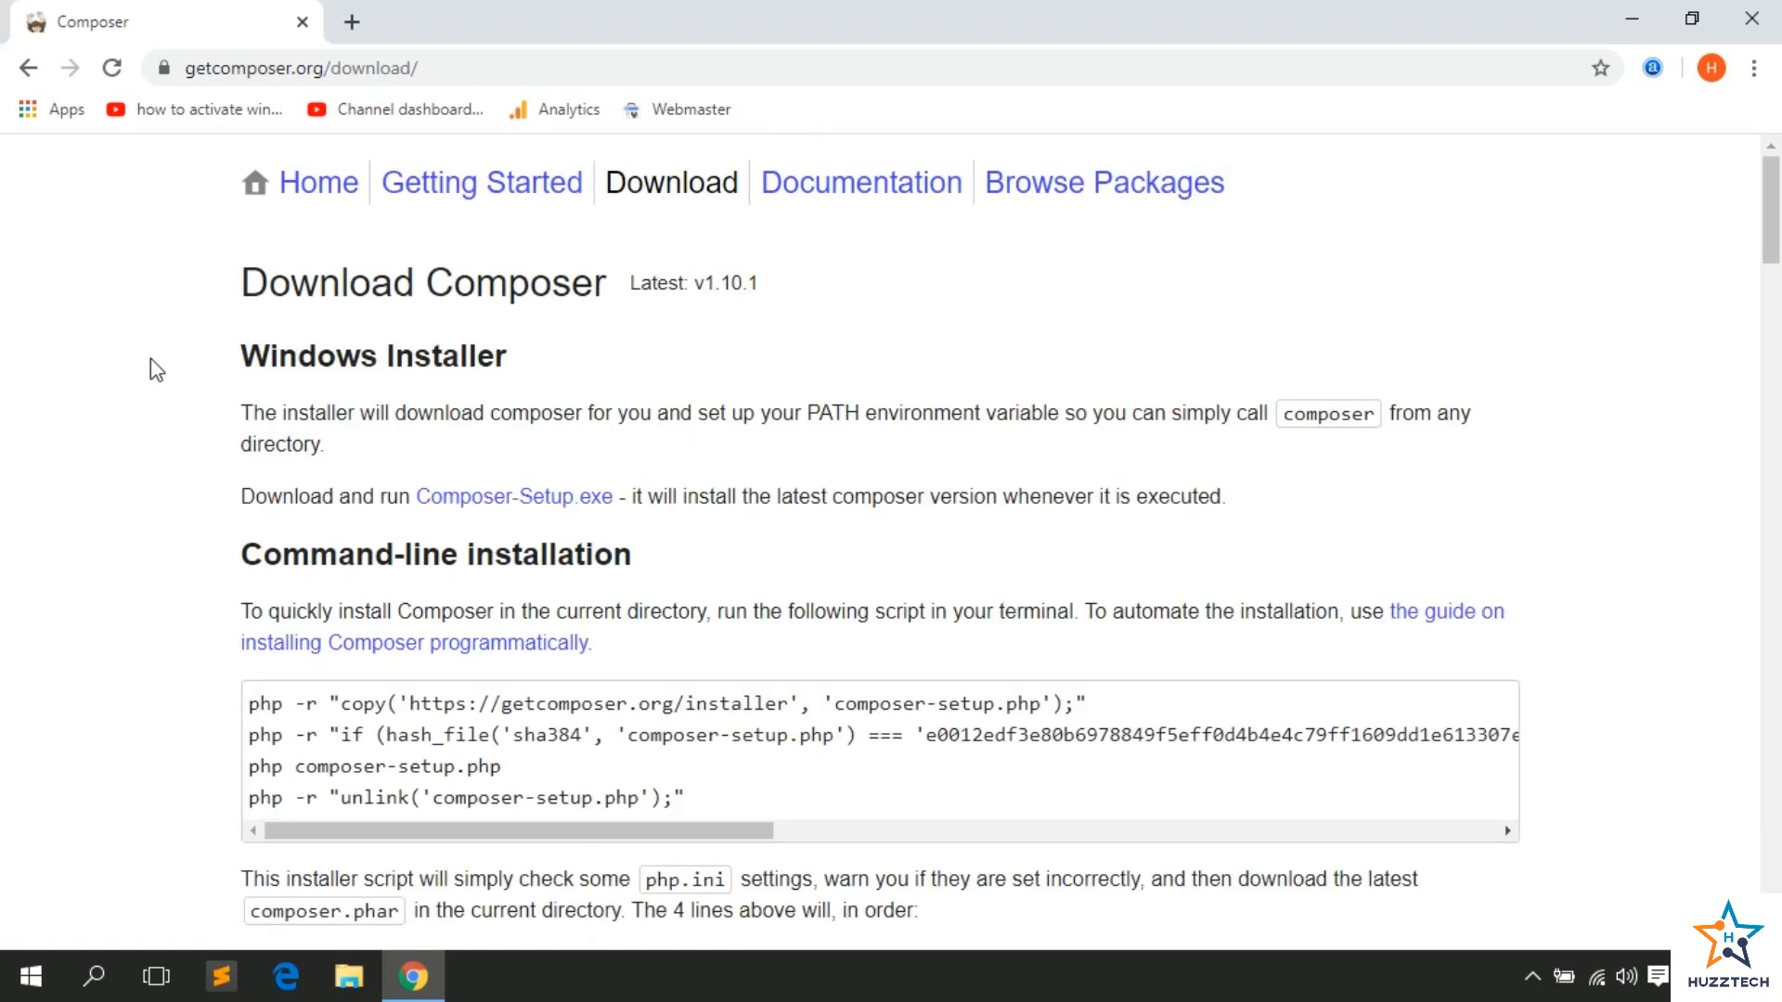
# Examine the Windows Installer and Command-line installation options on the Composer download page.
pyautogui.moveTo(269, 358); pyautogui.dragTo(433, 358)
pyautogui.click(434, 359)
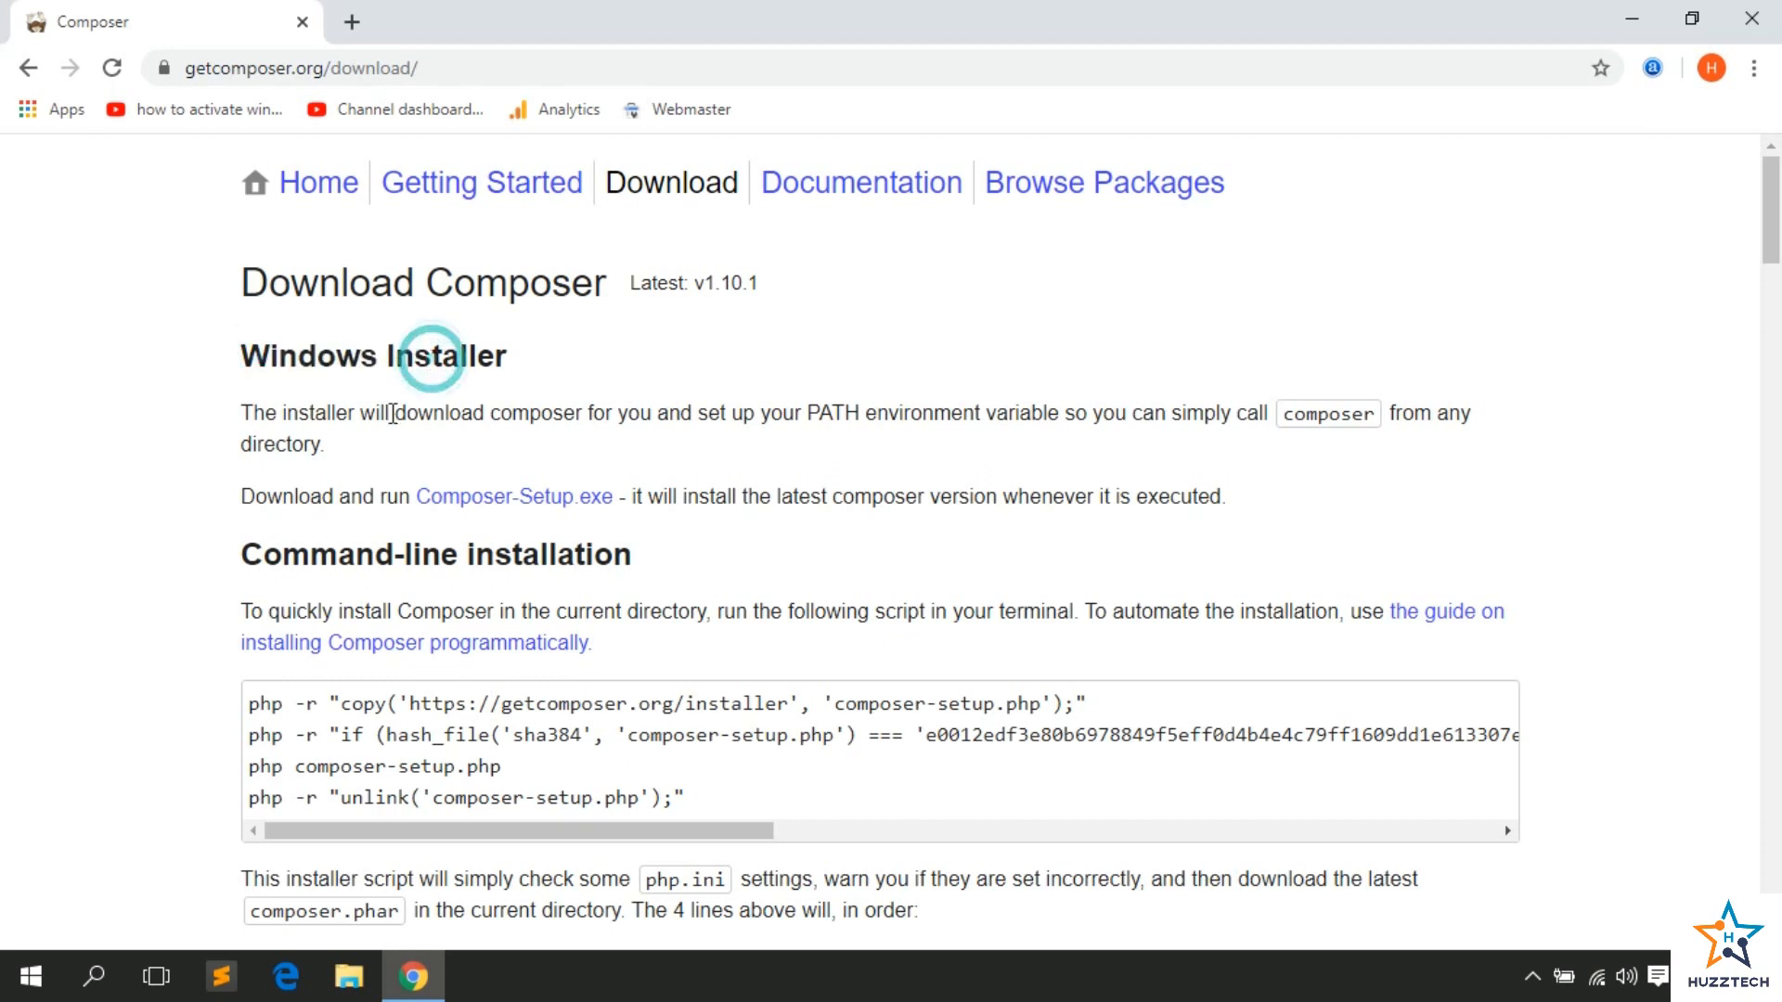
pyautogui.moveTo(298, 555); pyautogui.dragTo(580, 555)
pyautogui.click(575, 557)
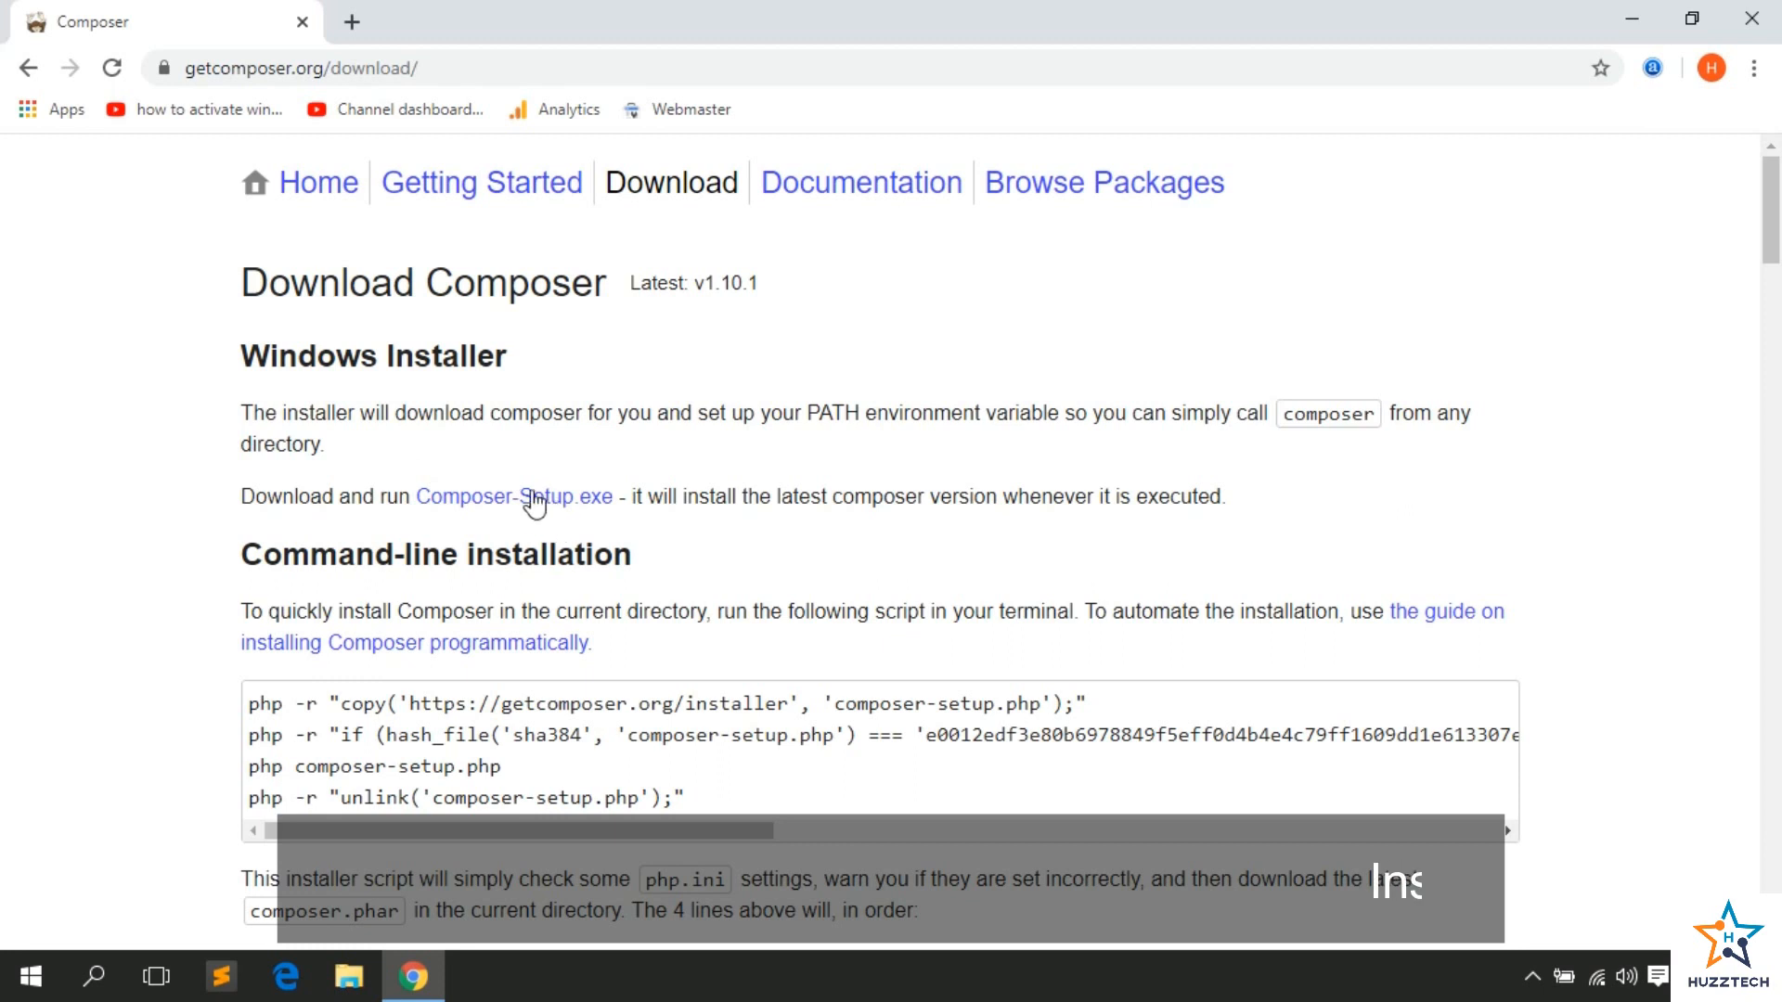
pyautogui.click(358, 353)
pyautogui.click(497, 413)
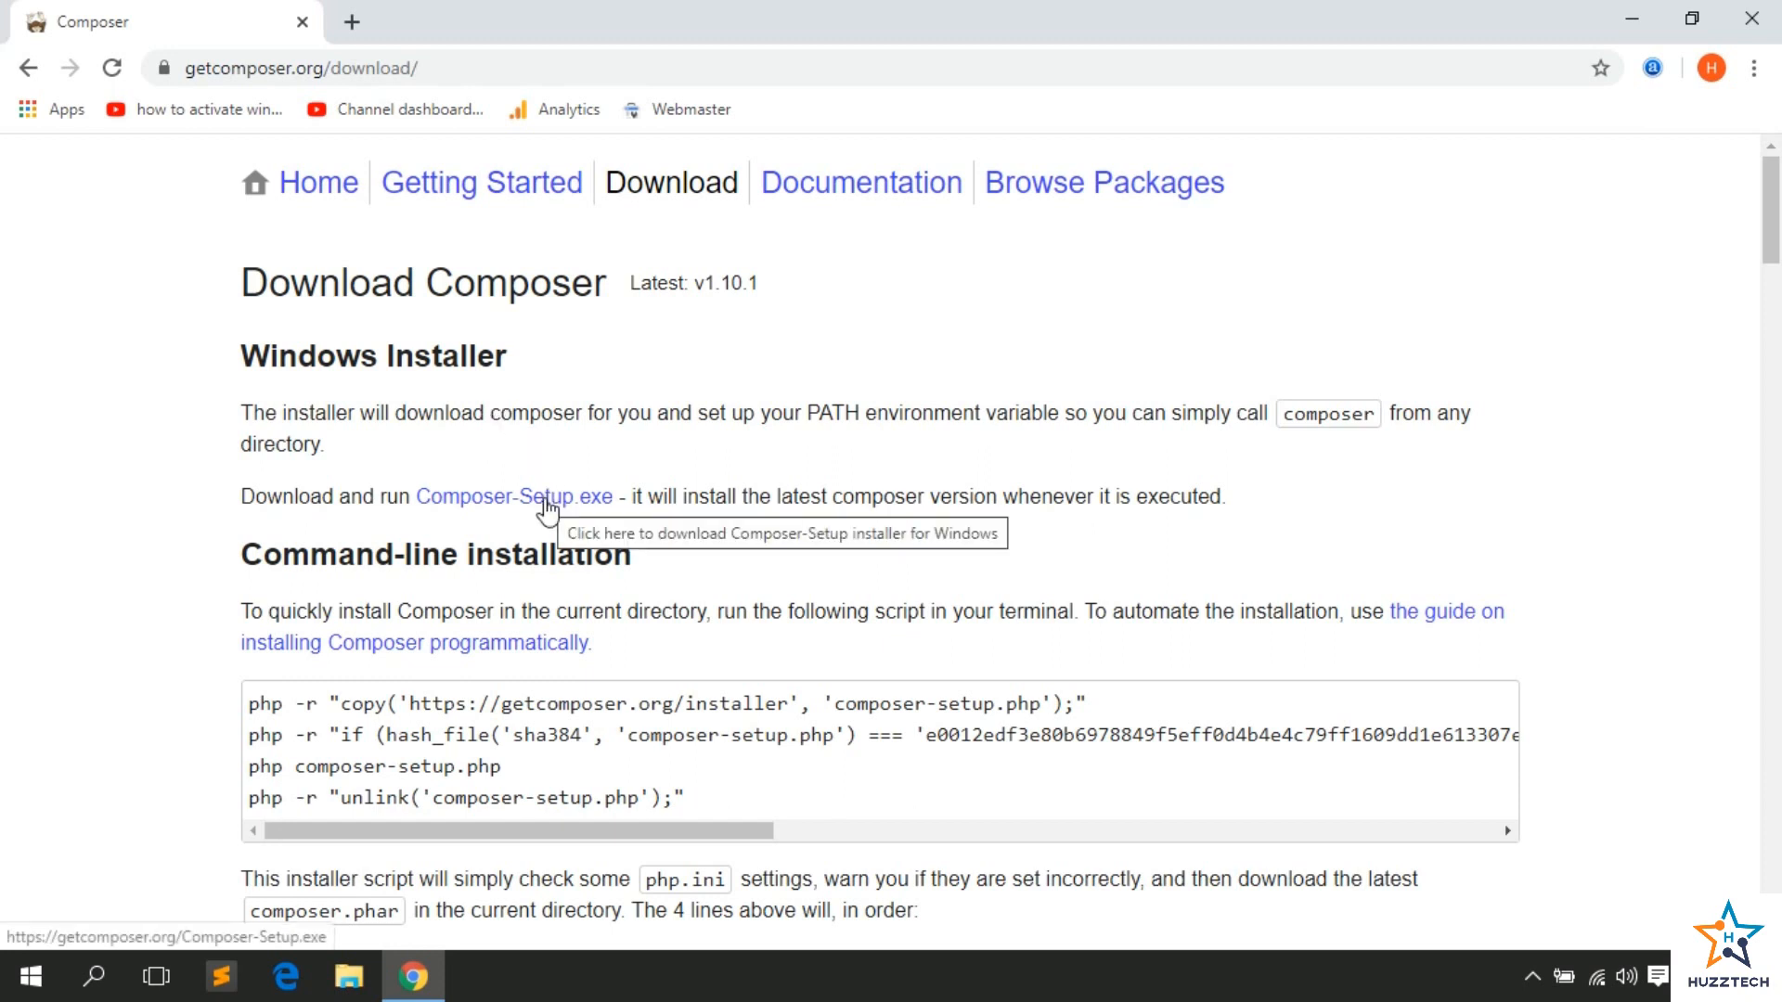
# Switch to the desktop, run Composer-Setup for all users, and accept the installation type with Developer mode off.
pyautogui.click(1635, 20)
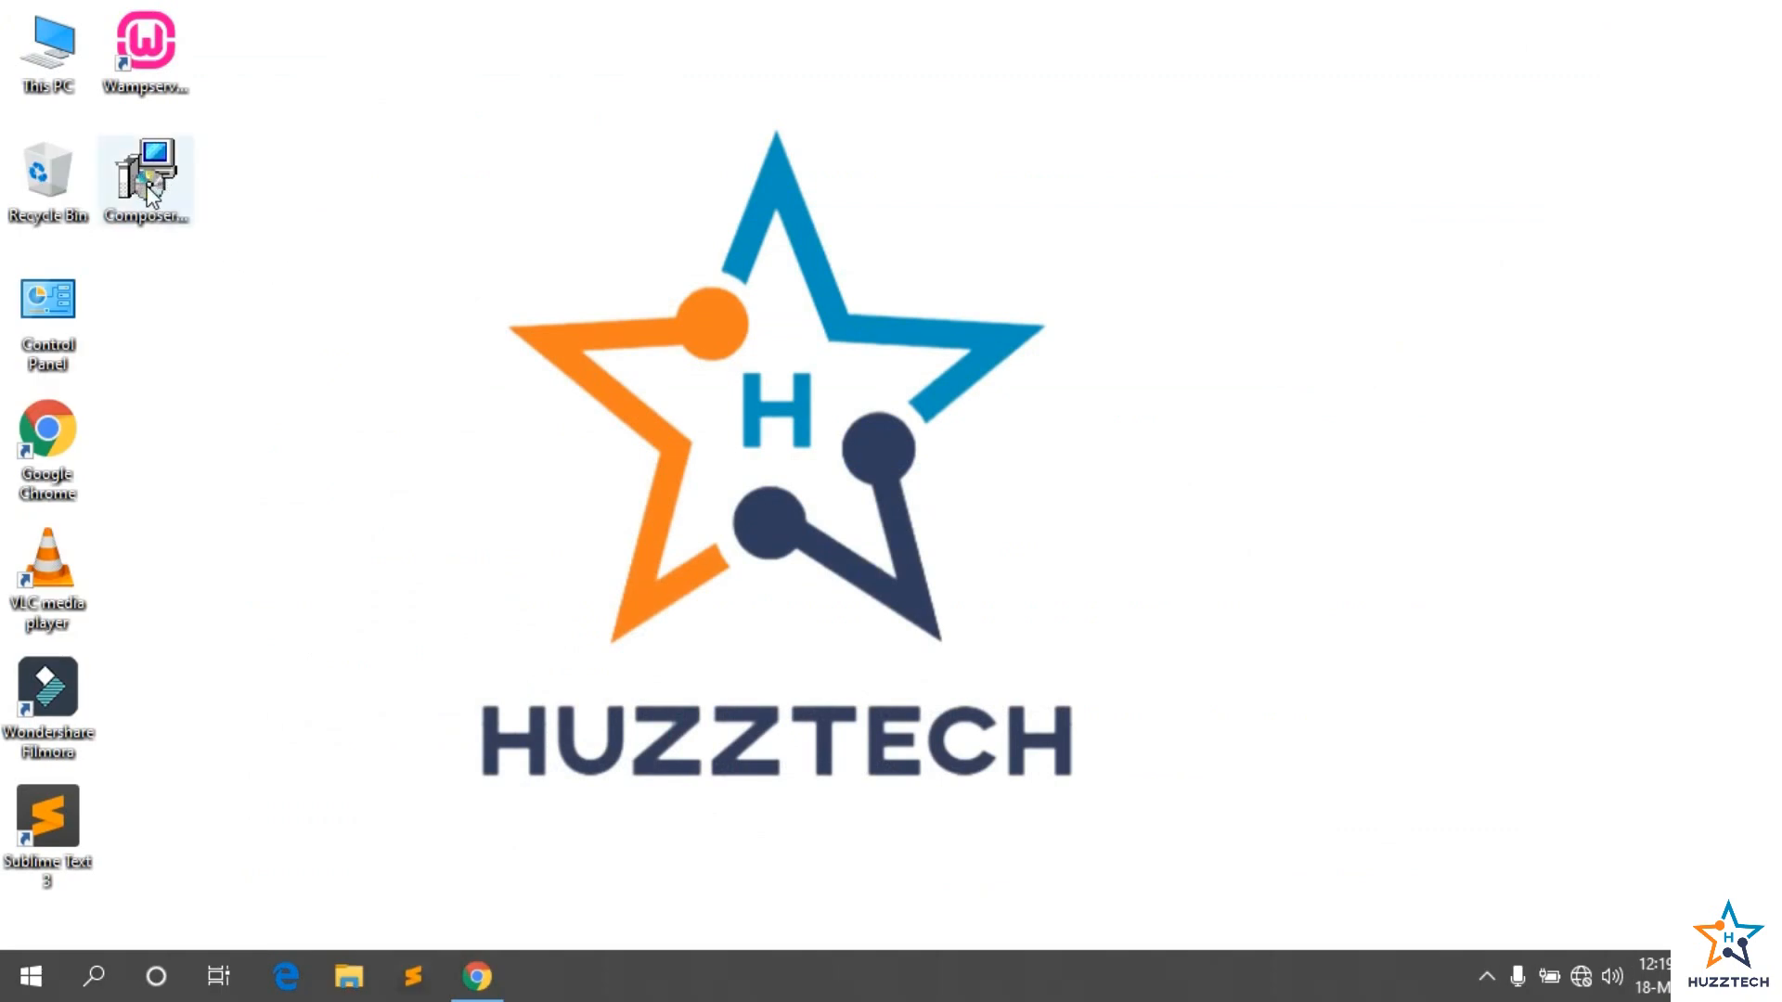
pyautogui.rightClick(156, 182)
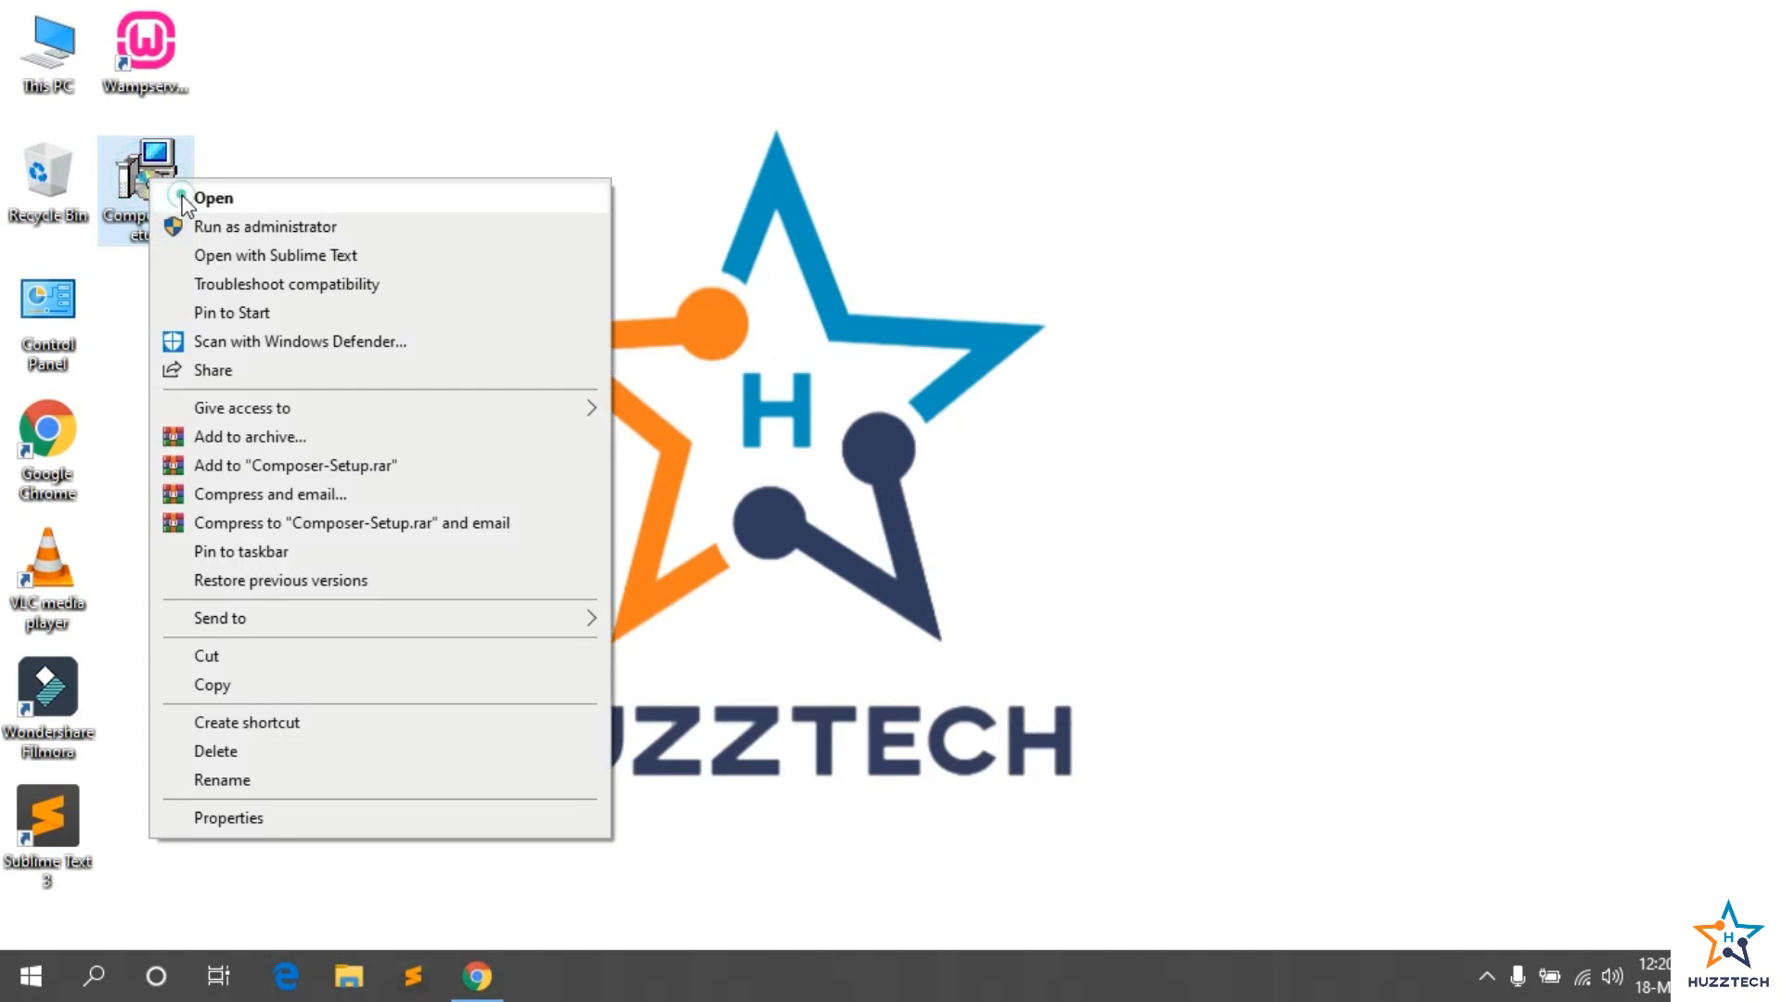
pyautogui.click(190, 191)
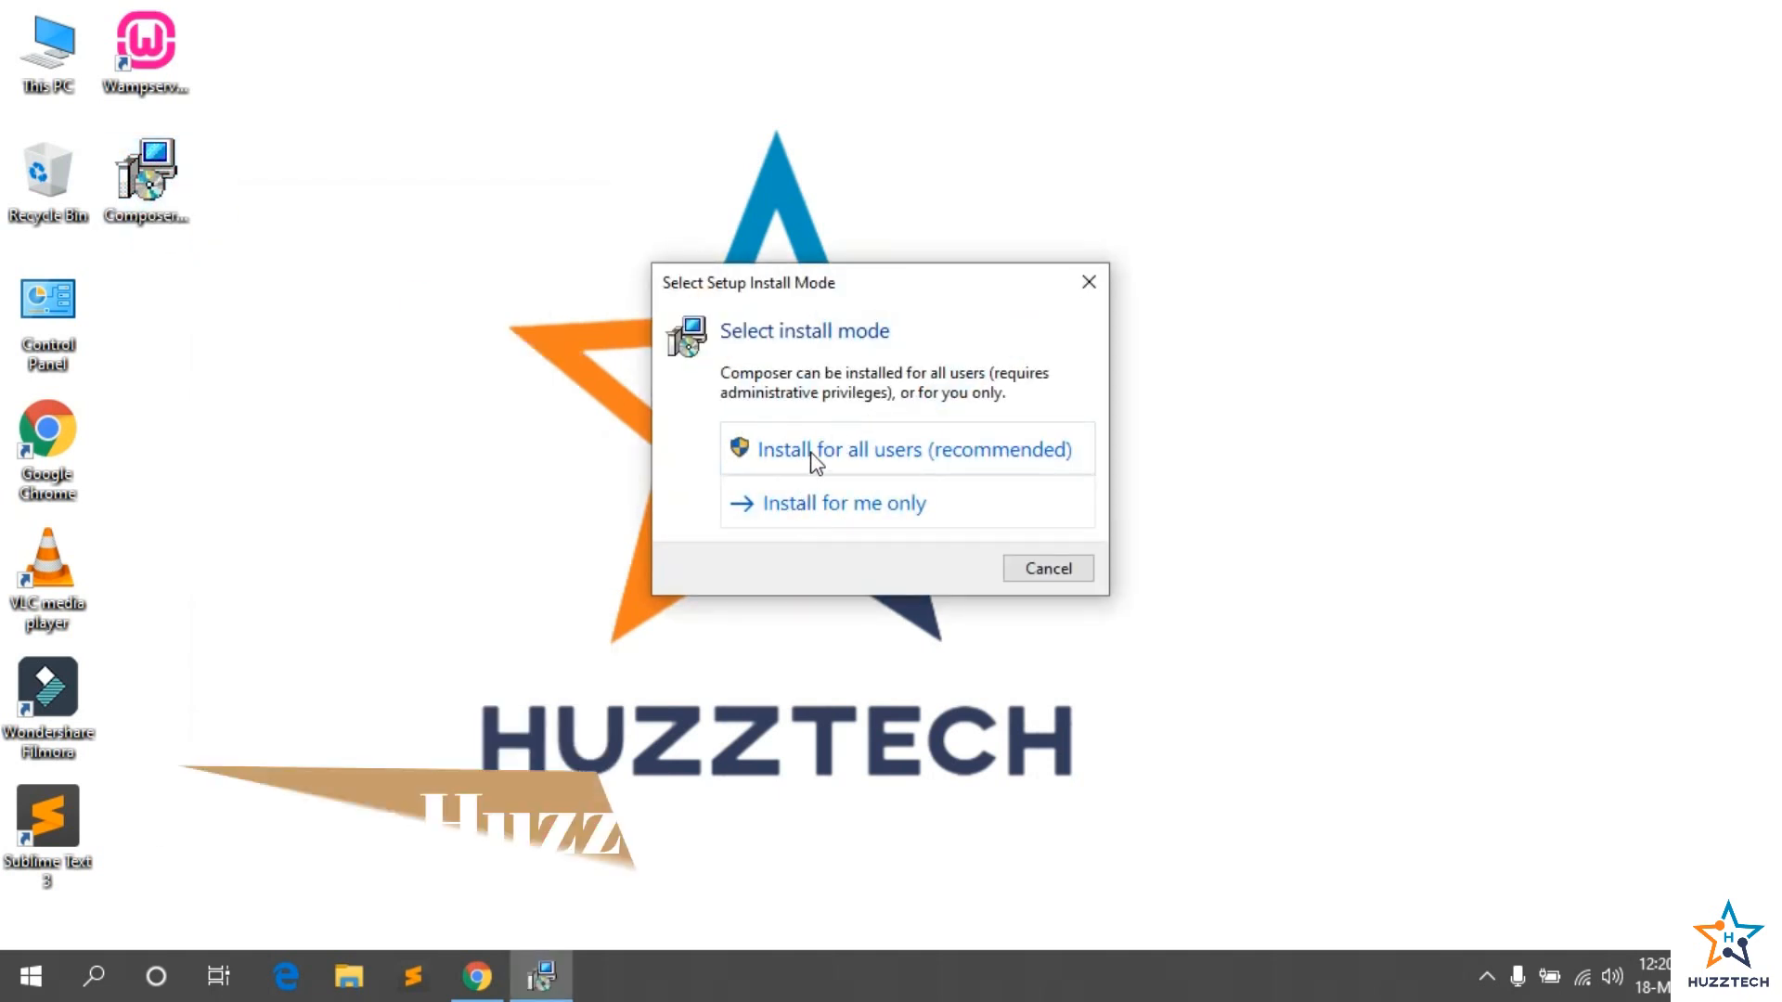
pyautogui.click(814, 455)
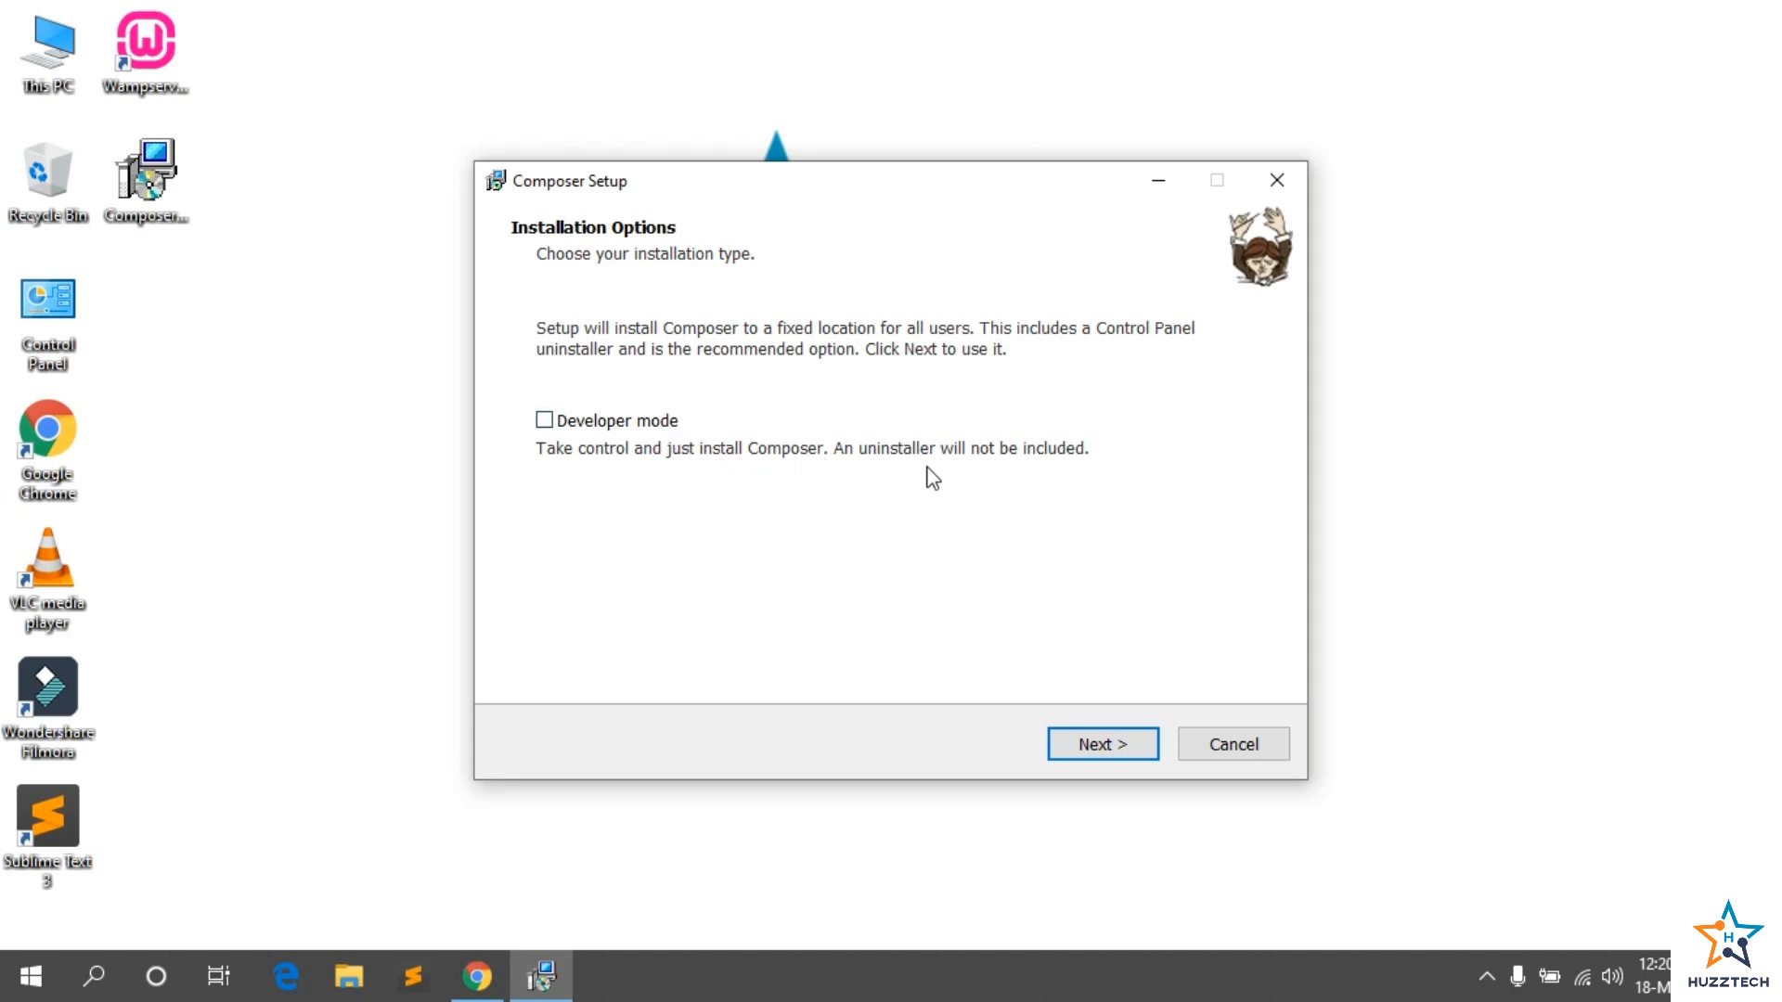
pyautogui.click(1082, 750)
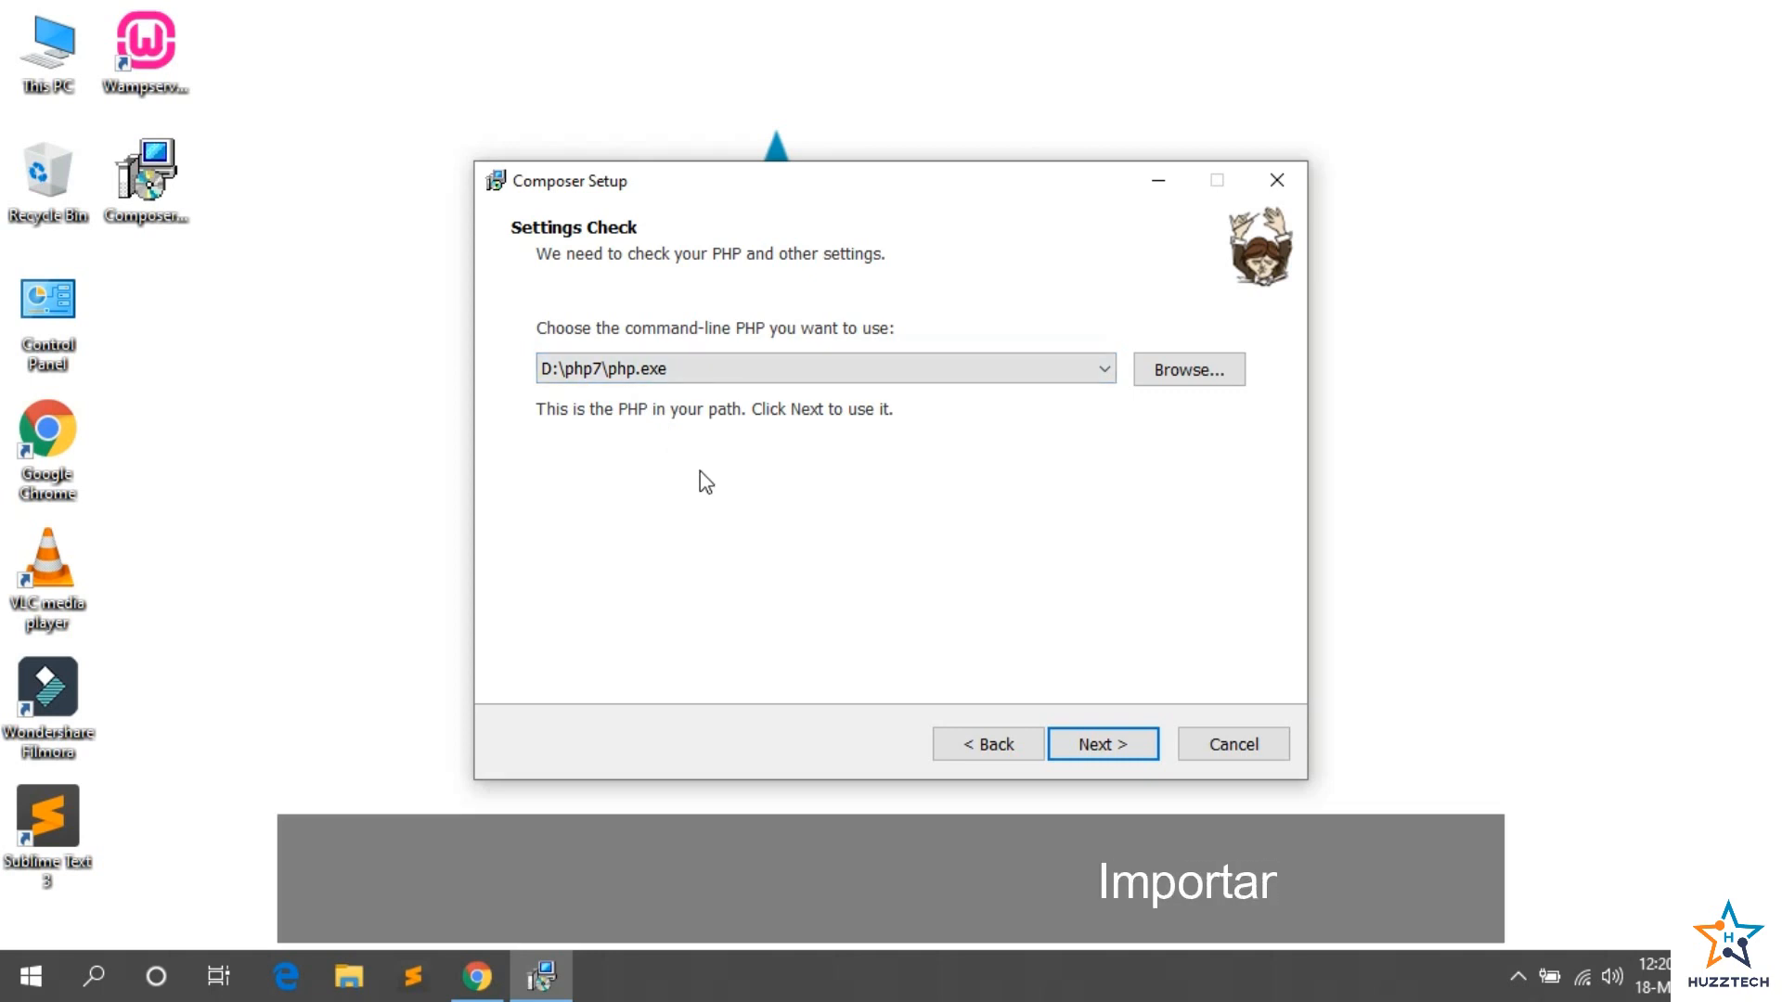
# Browse to D:\wamp64\bin\php\php7.3.12 to examine where php.exe is located, and leave the file dialog without choosing a file.
pyautogui.click(628, 369)
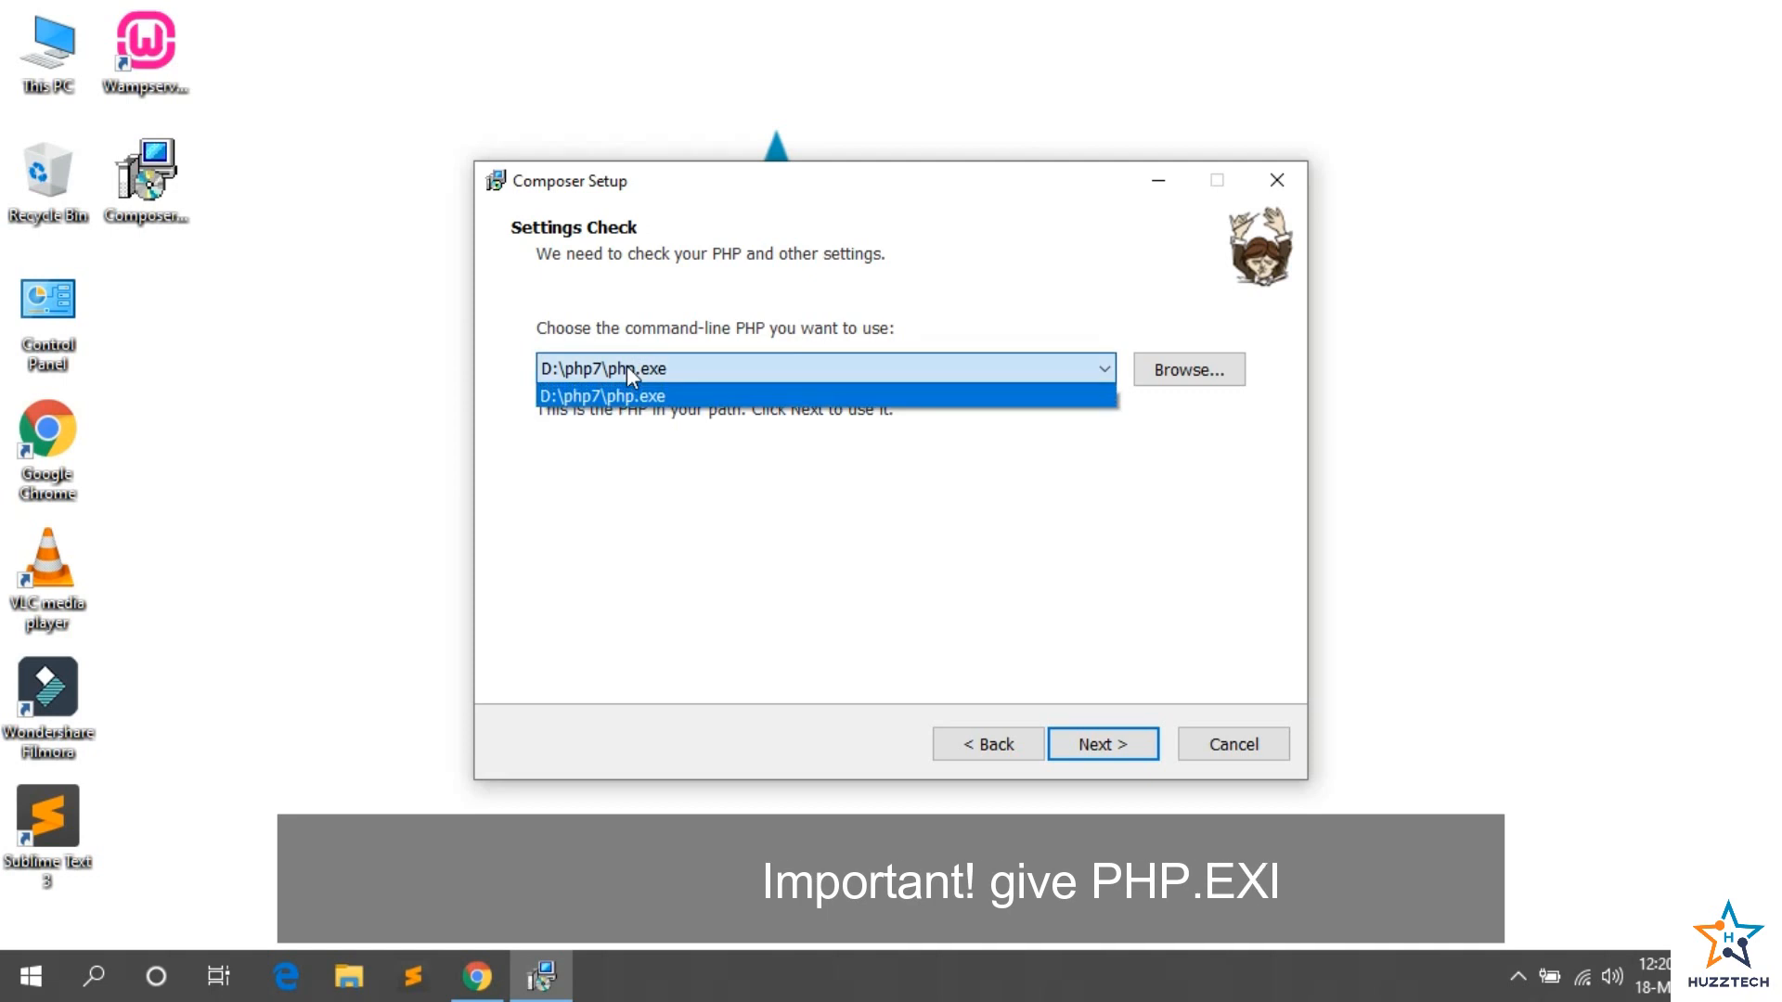
pyautogui.click(626, 368)
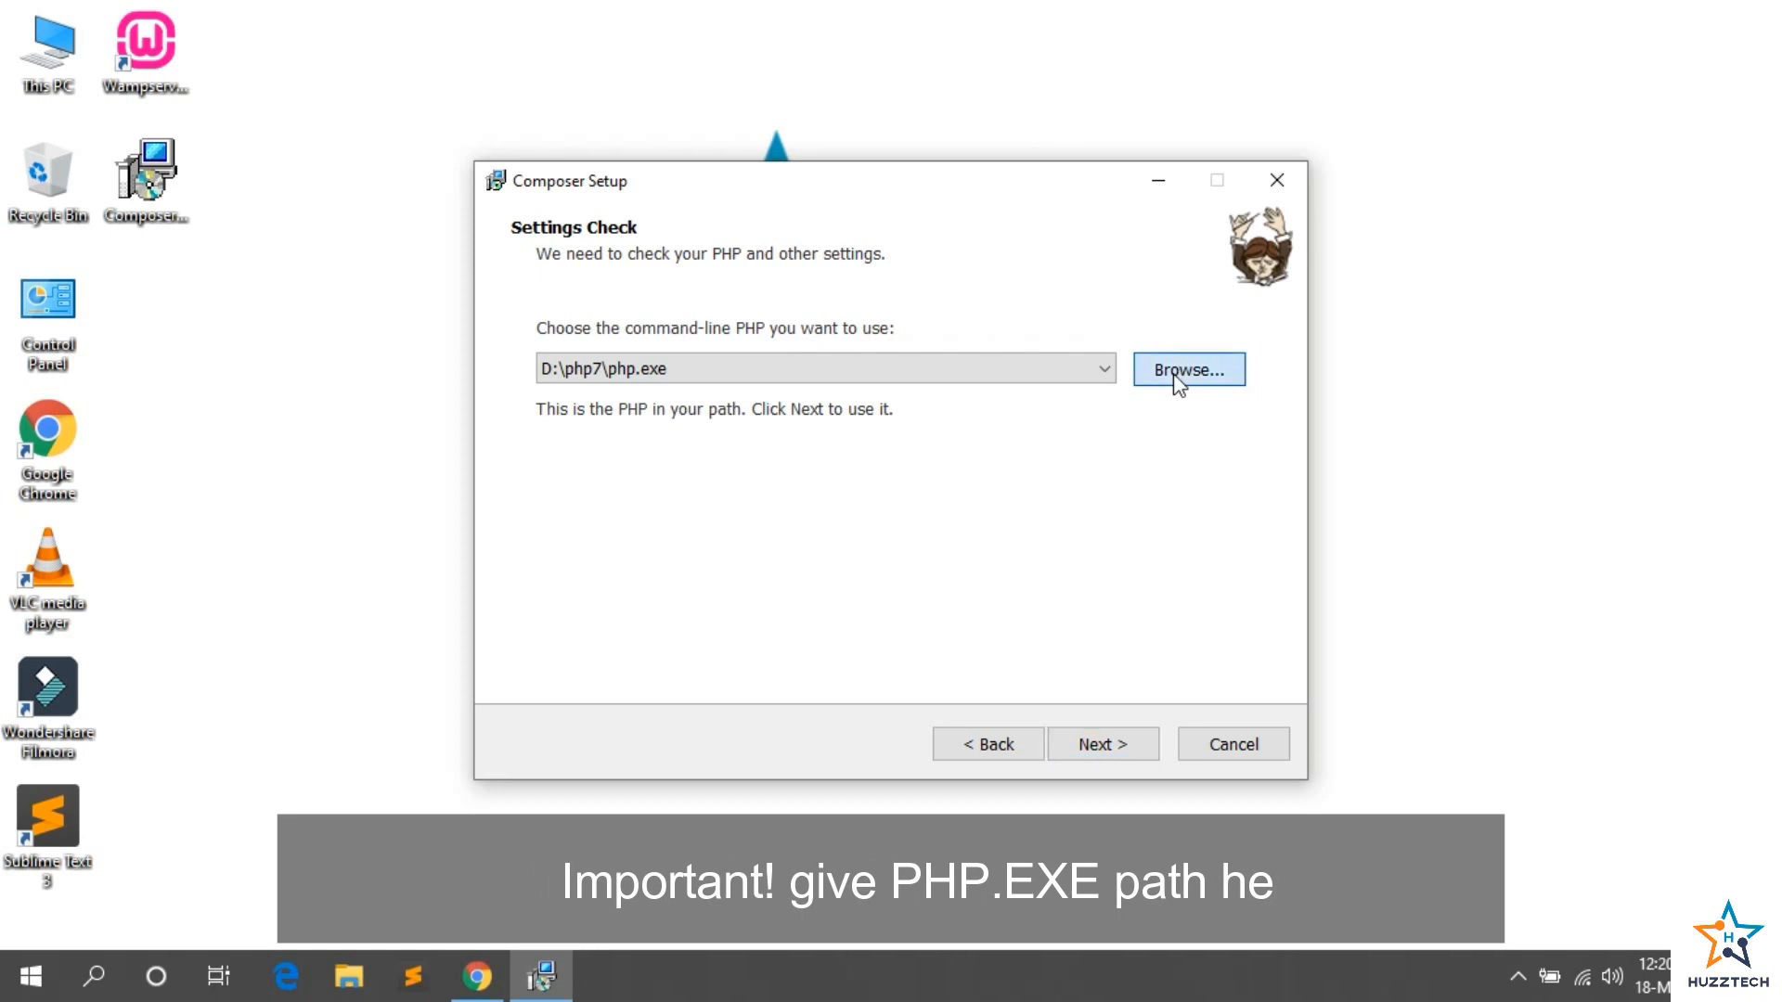
pyautogui.click(1178, 372)
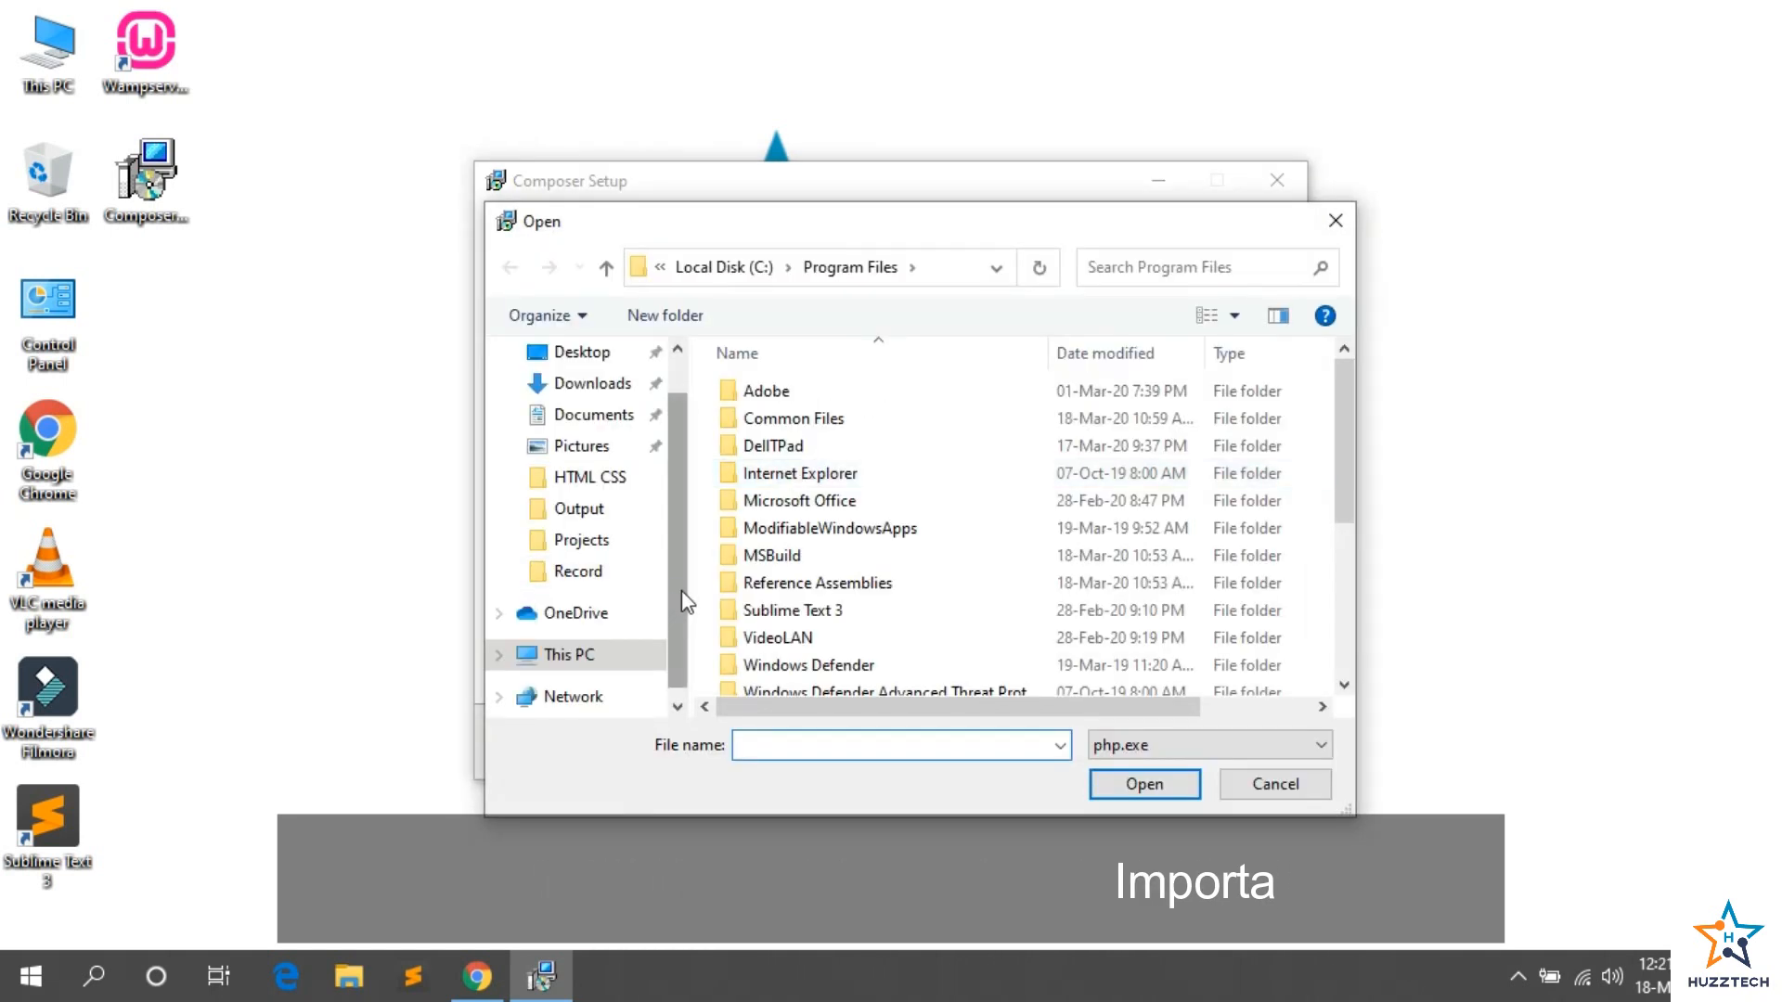
pyautogui.scroll(-1, 685, 603)
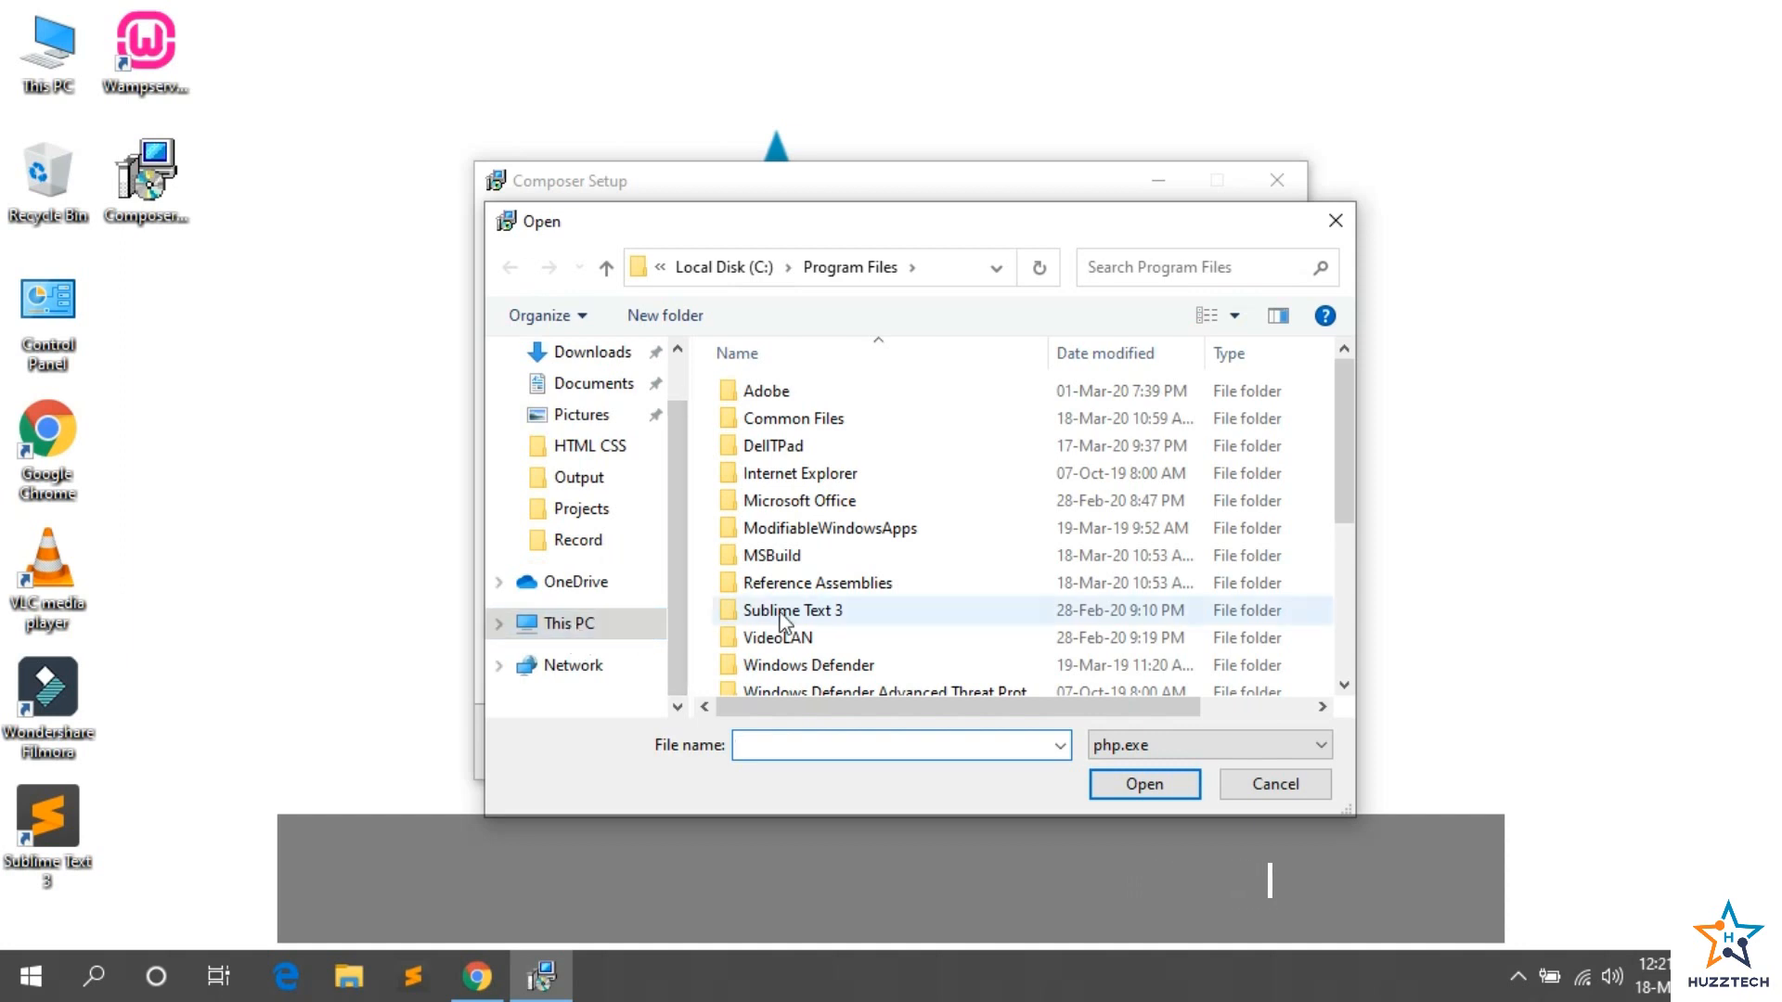
pyautogui.click(568, 624)
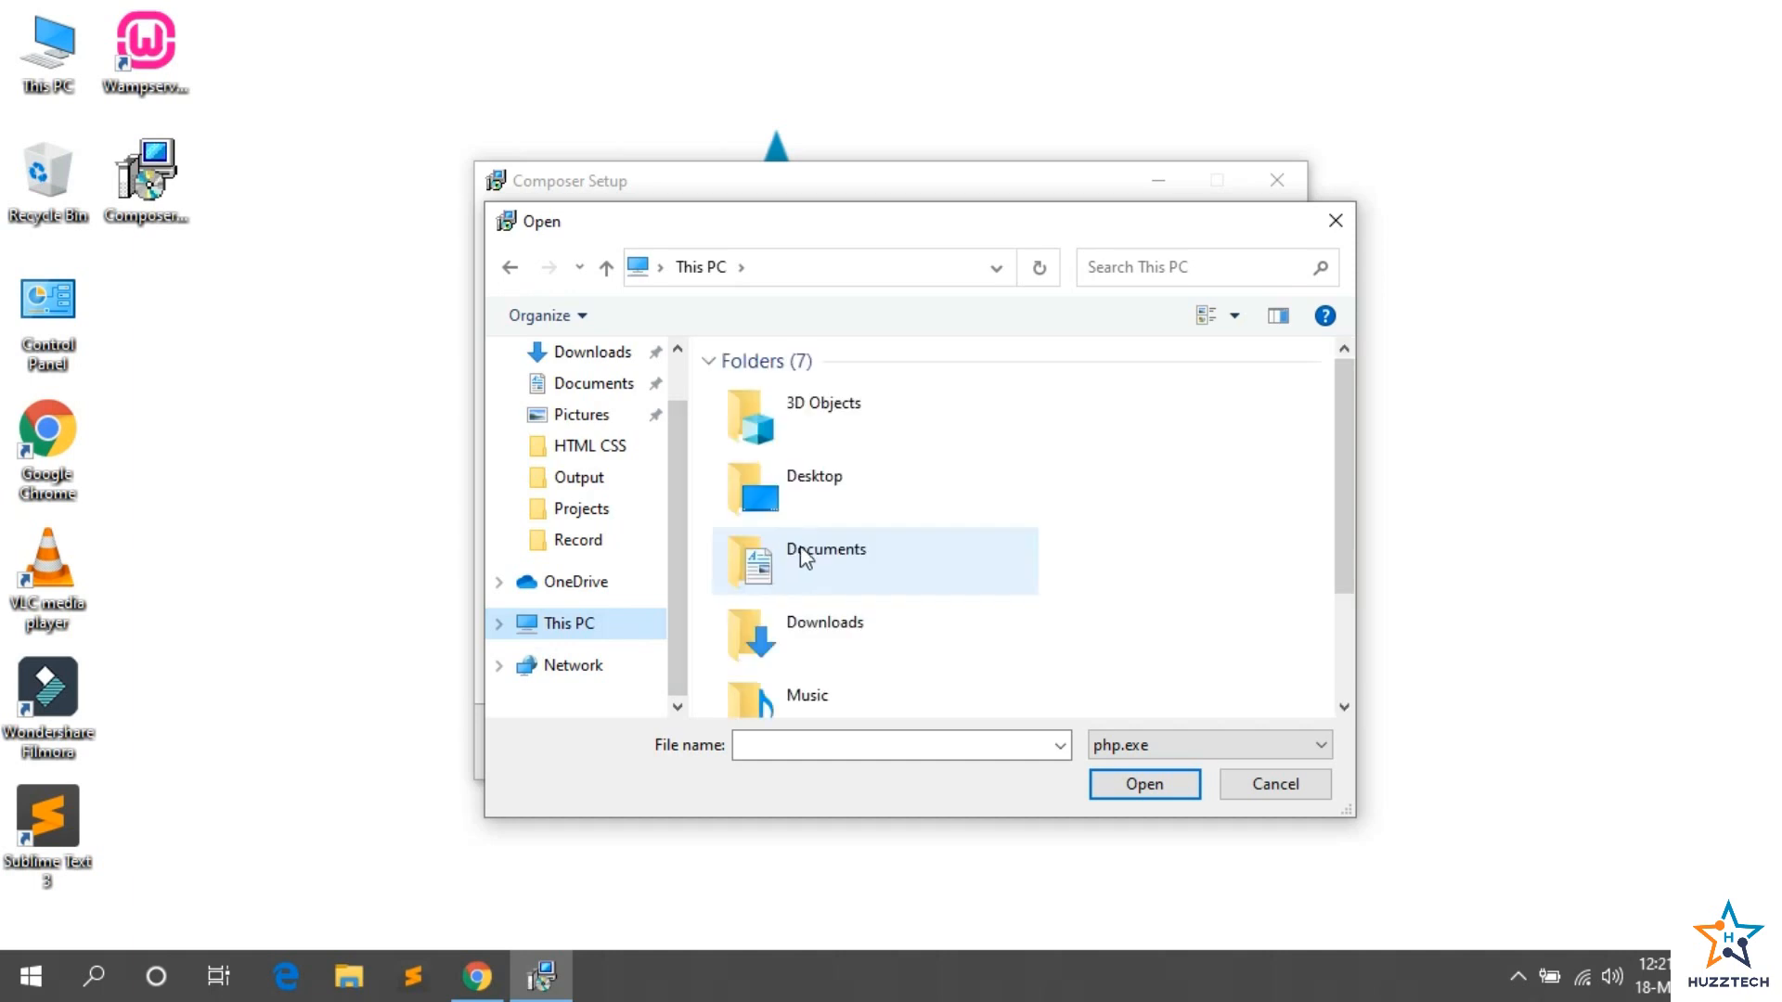
pyautogui.scroll(-3, 810, 553)
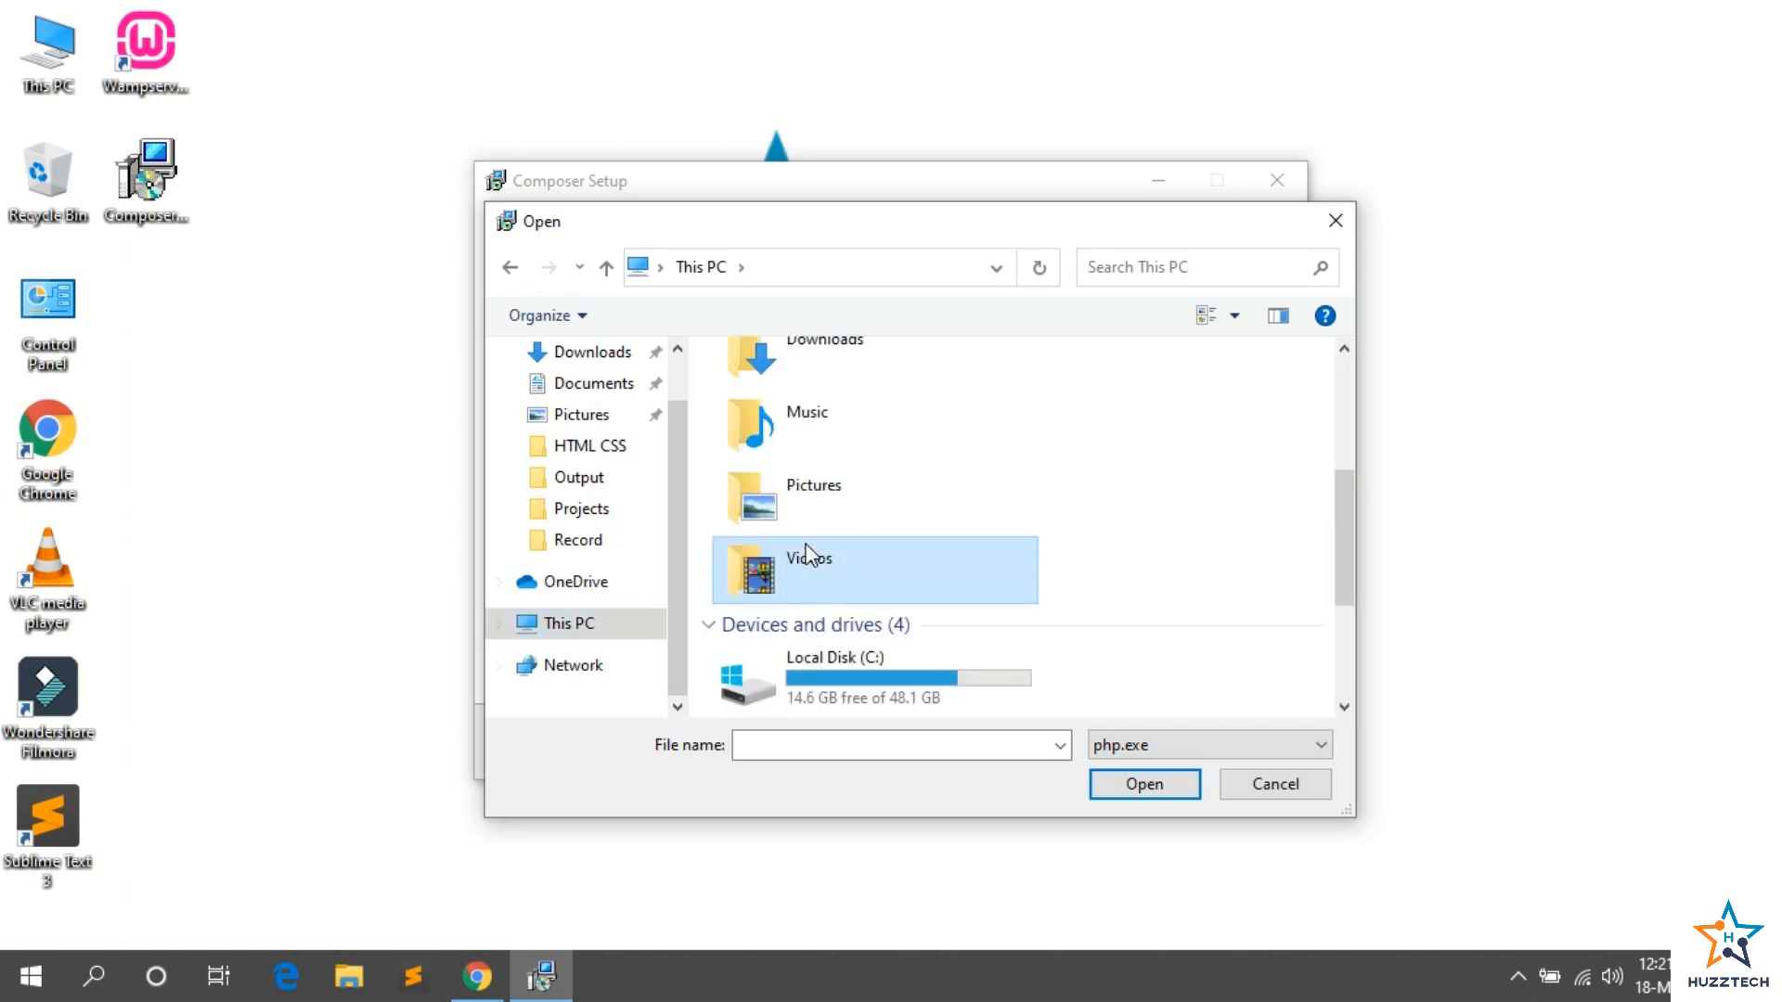
pyautogui.scroll(-2, 809, 554)
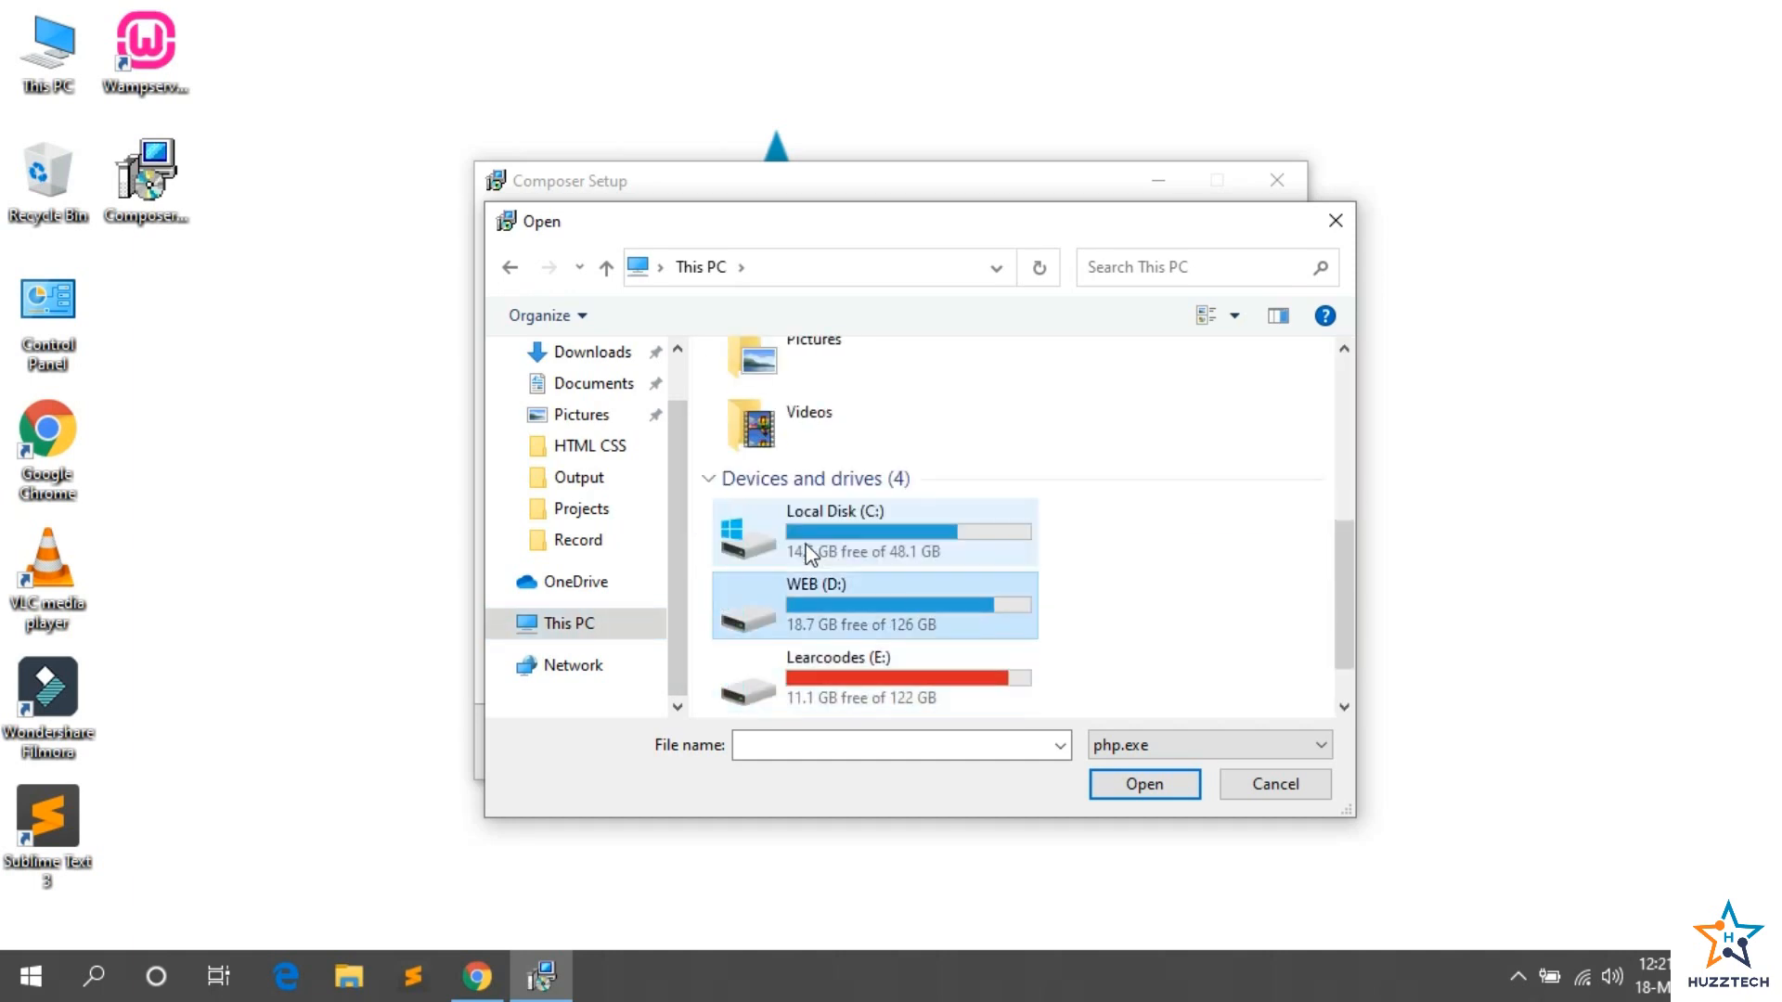
pyautogui.press('Return')
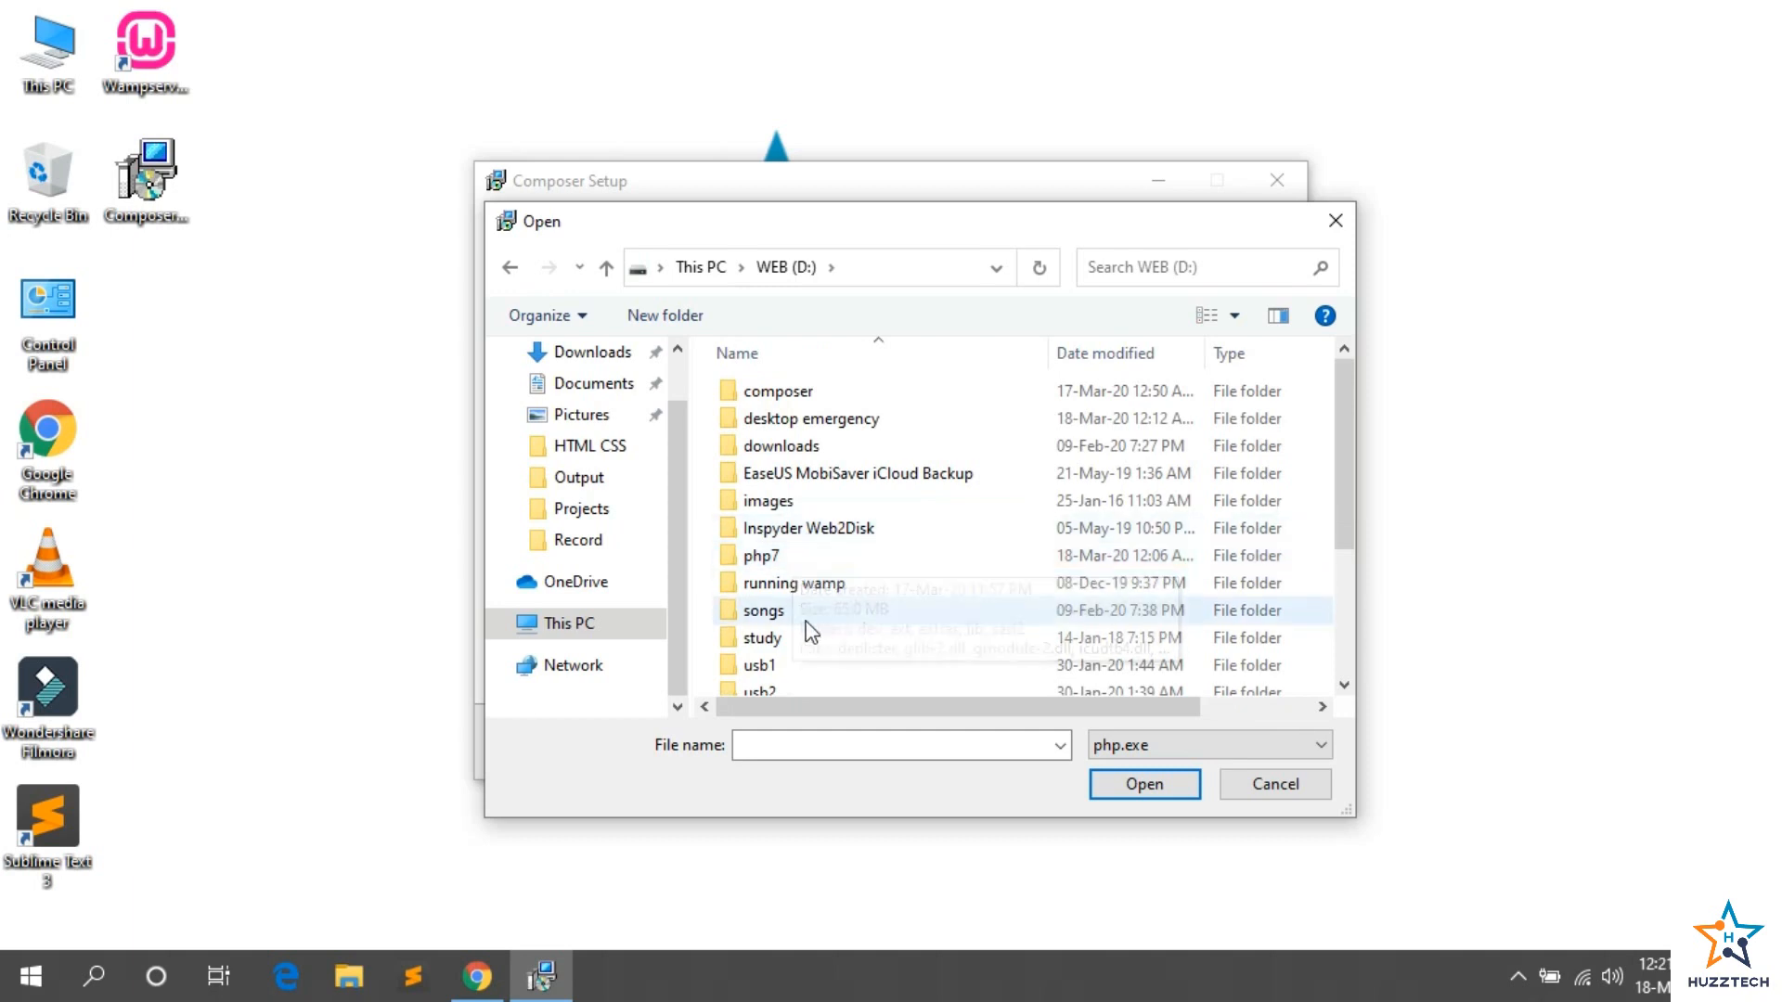
pyautogui.moveTo(1344, 456); pyautogui.dragTo(1344, 550)
pyautogui.doubleClick(790, 581)
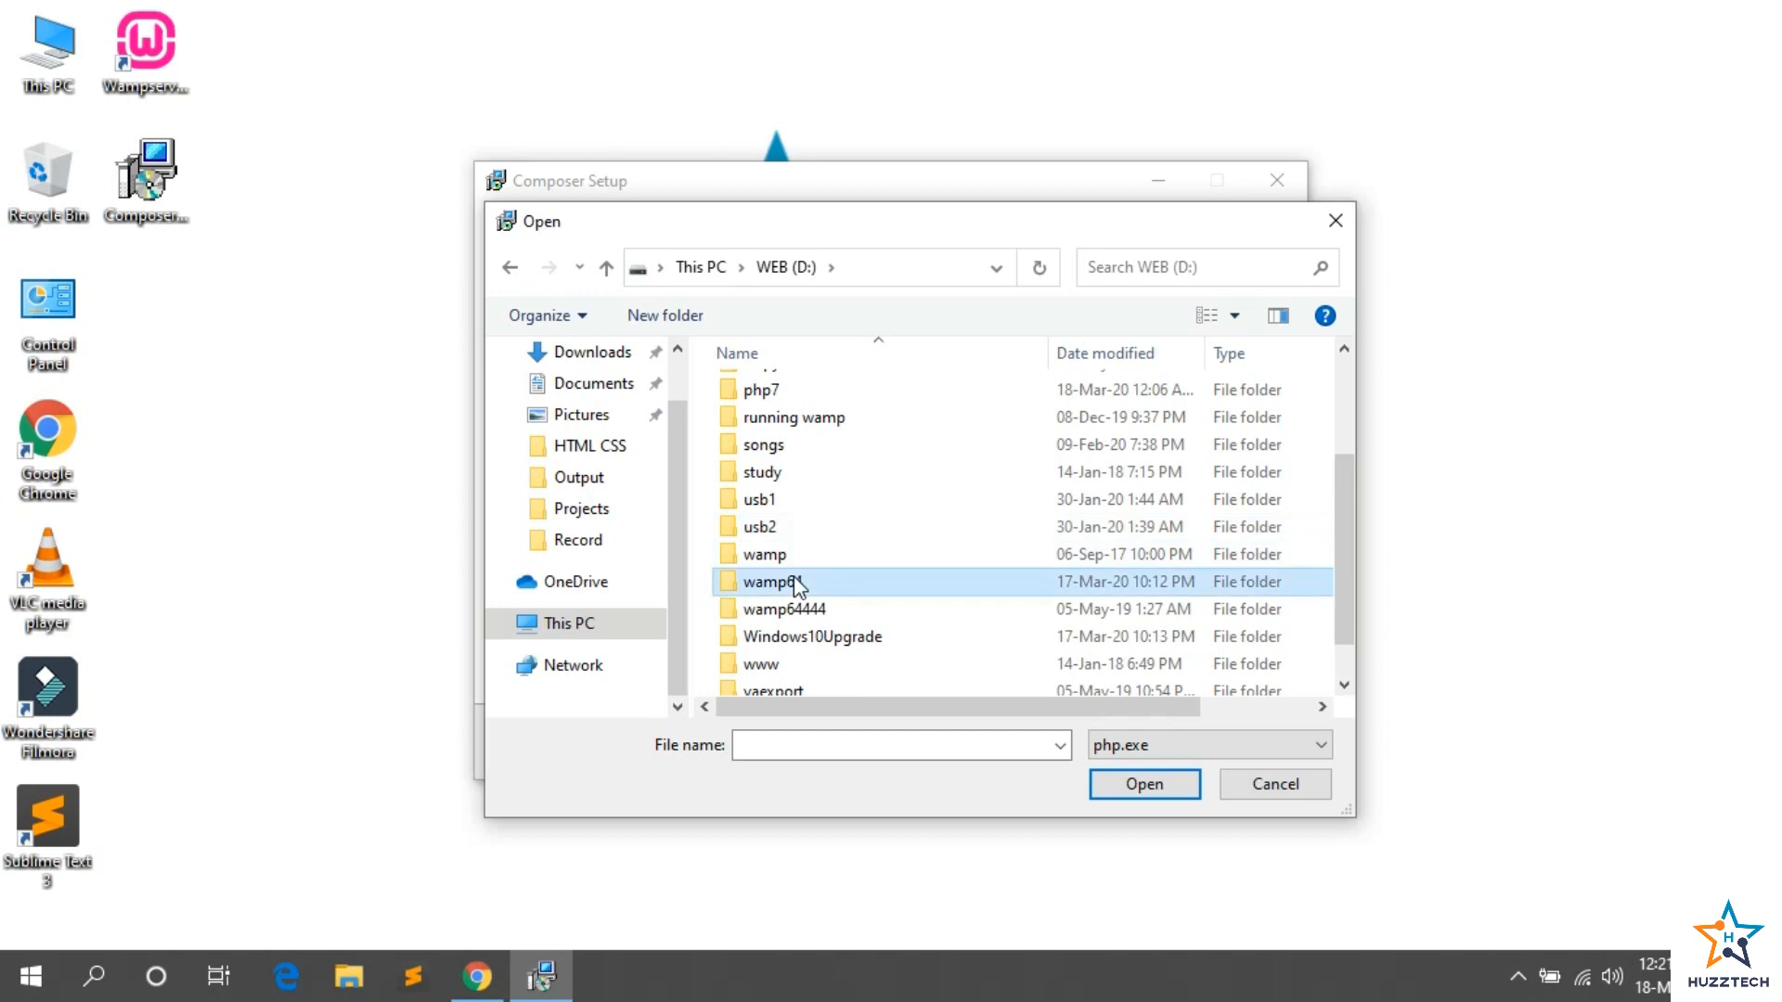
pyautogui.doubleClick(791, 447)
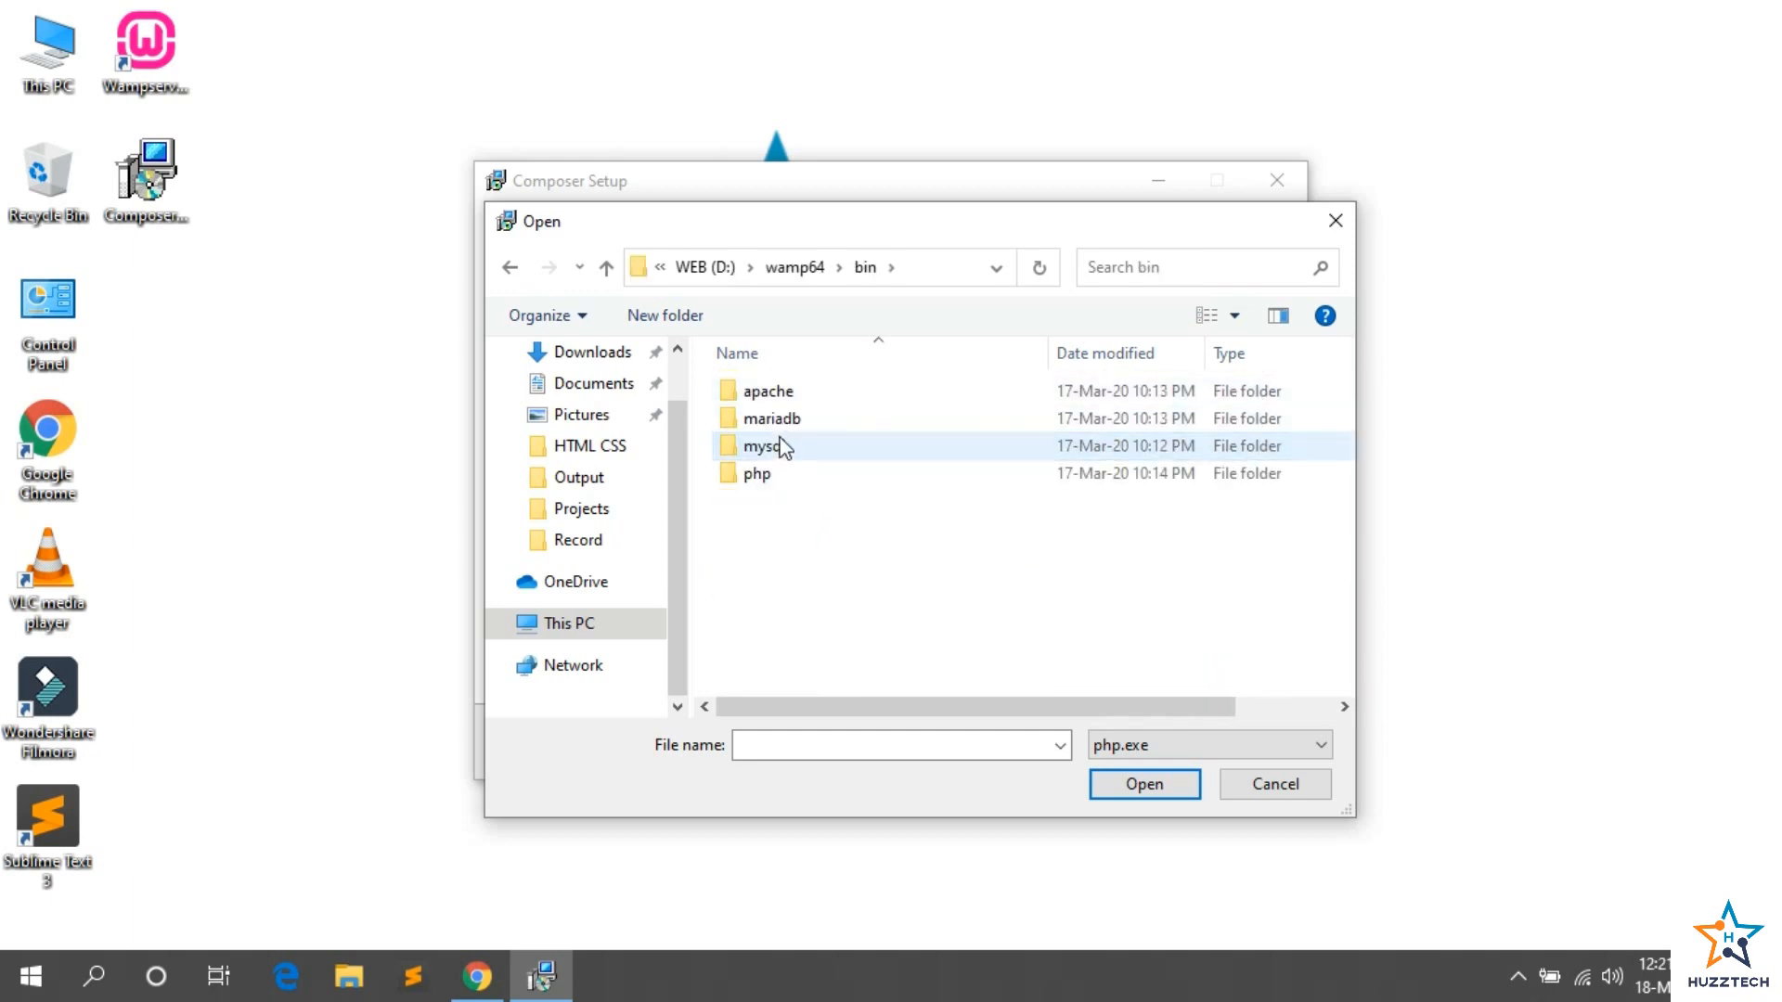
pyautogui.click(771, 477)
pyautogui.doubleClick(771, 477)
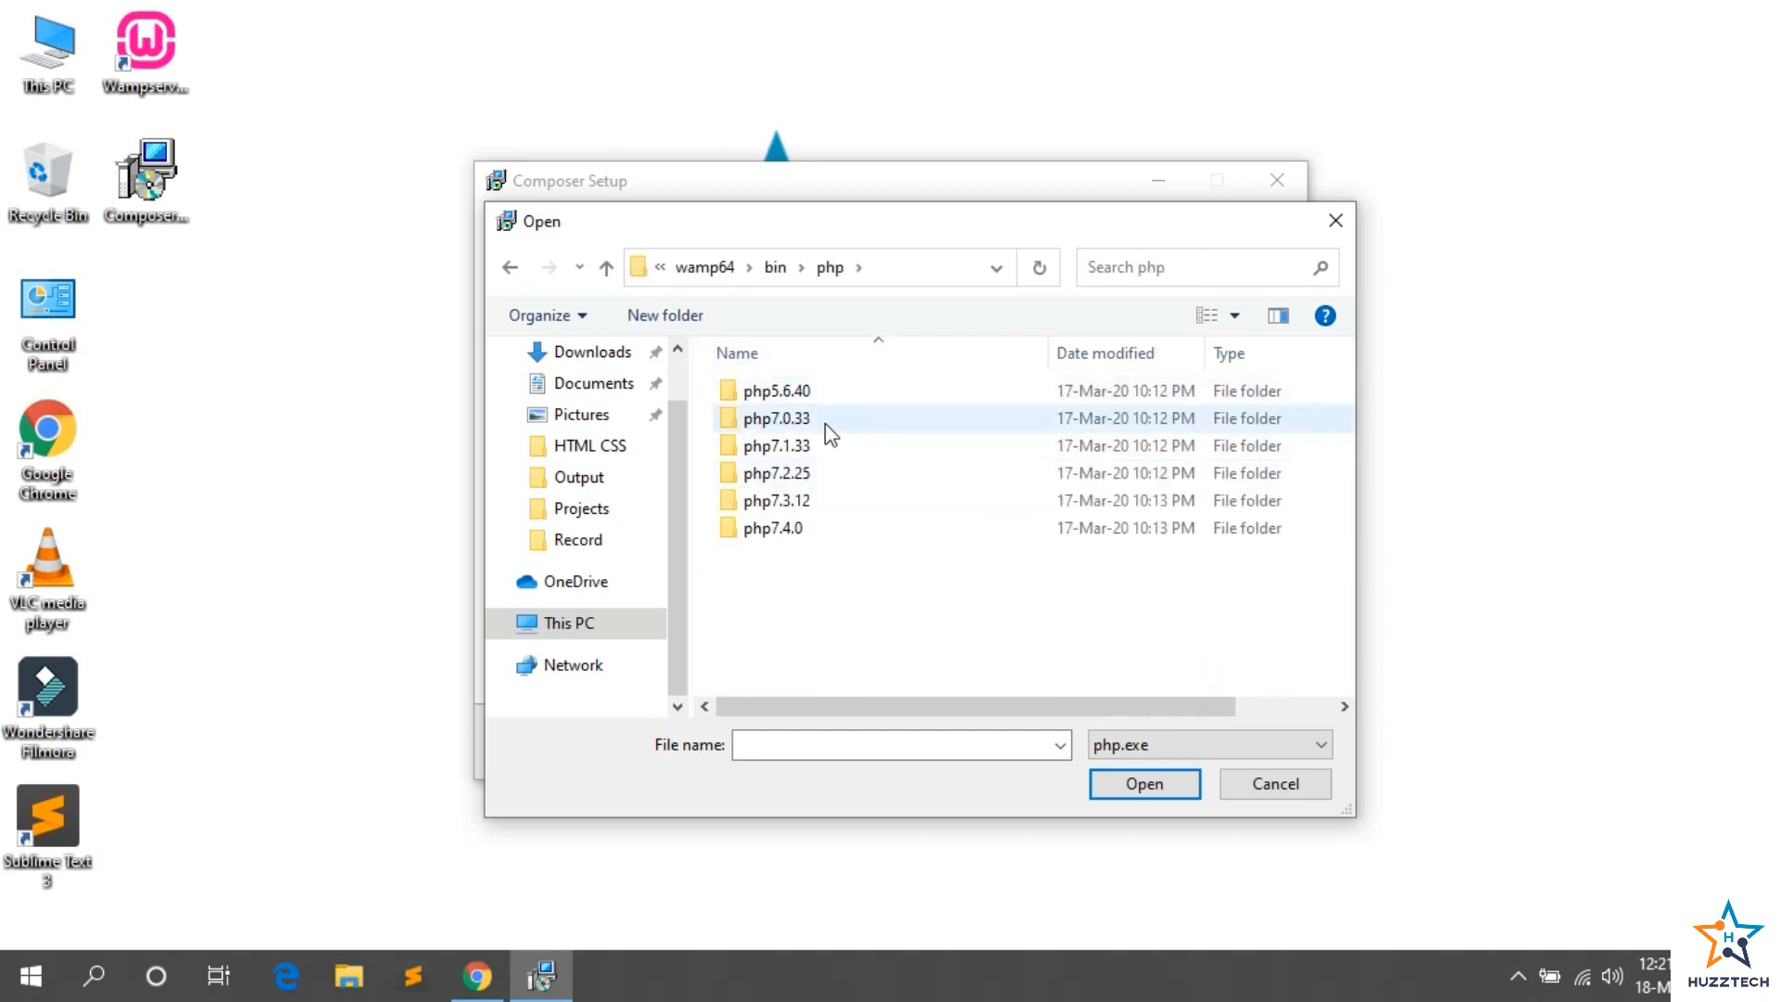
pyautogui.click(785, 506)
pyautogui.doubleClick(786, 506)
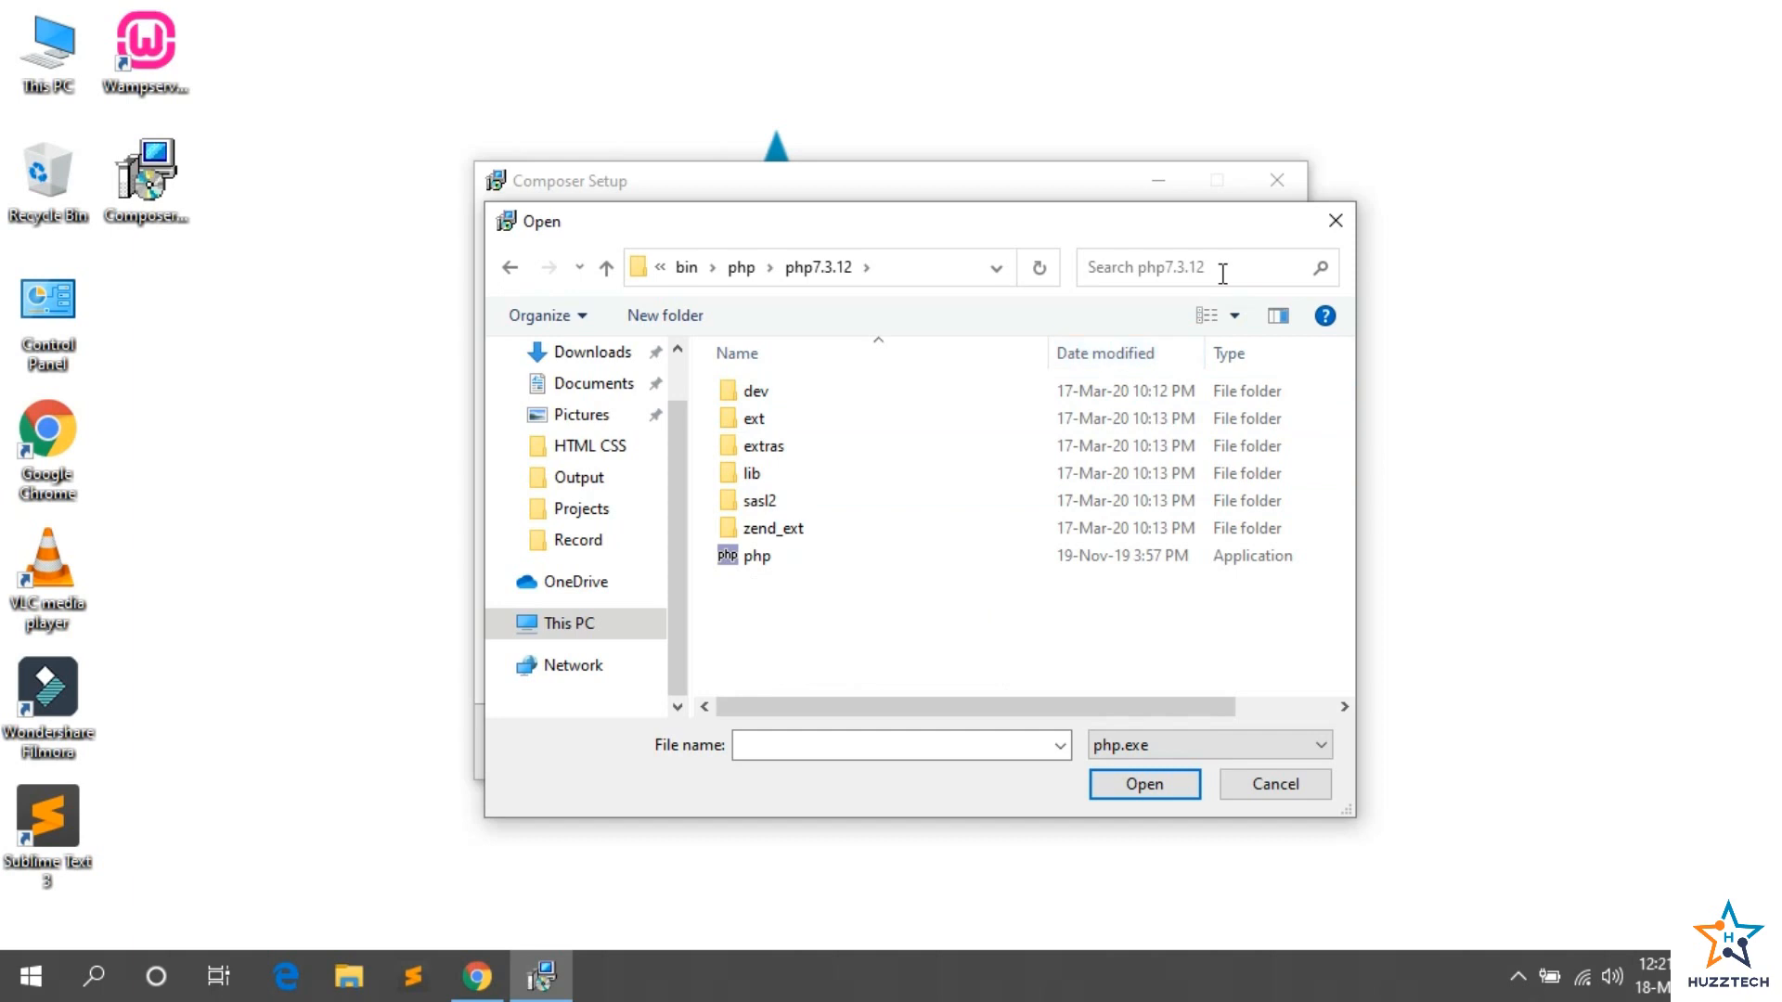
pyautogui.click(1332, 232)
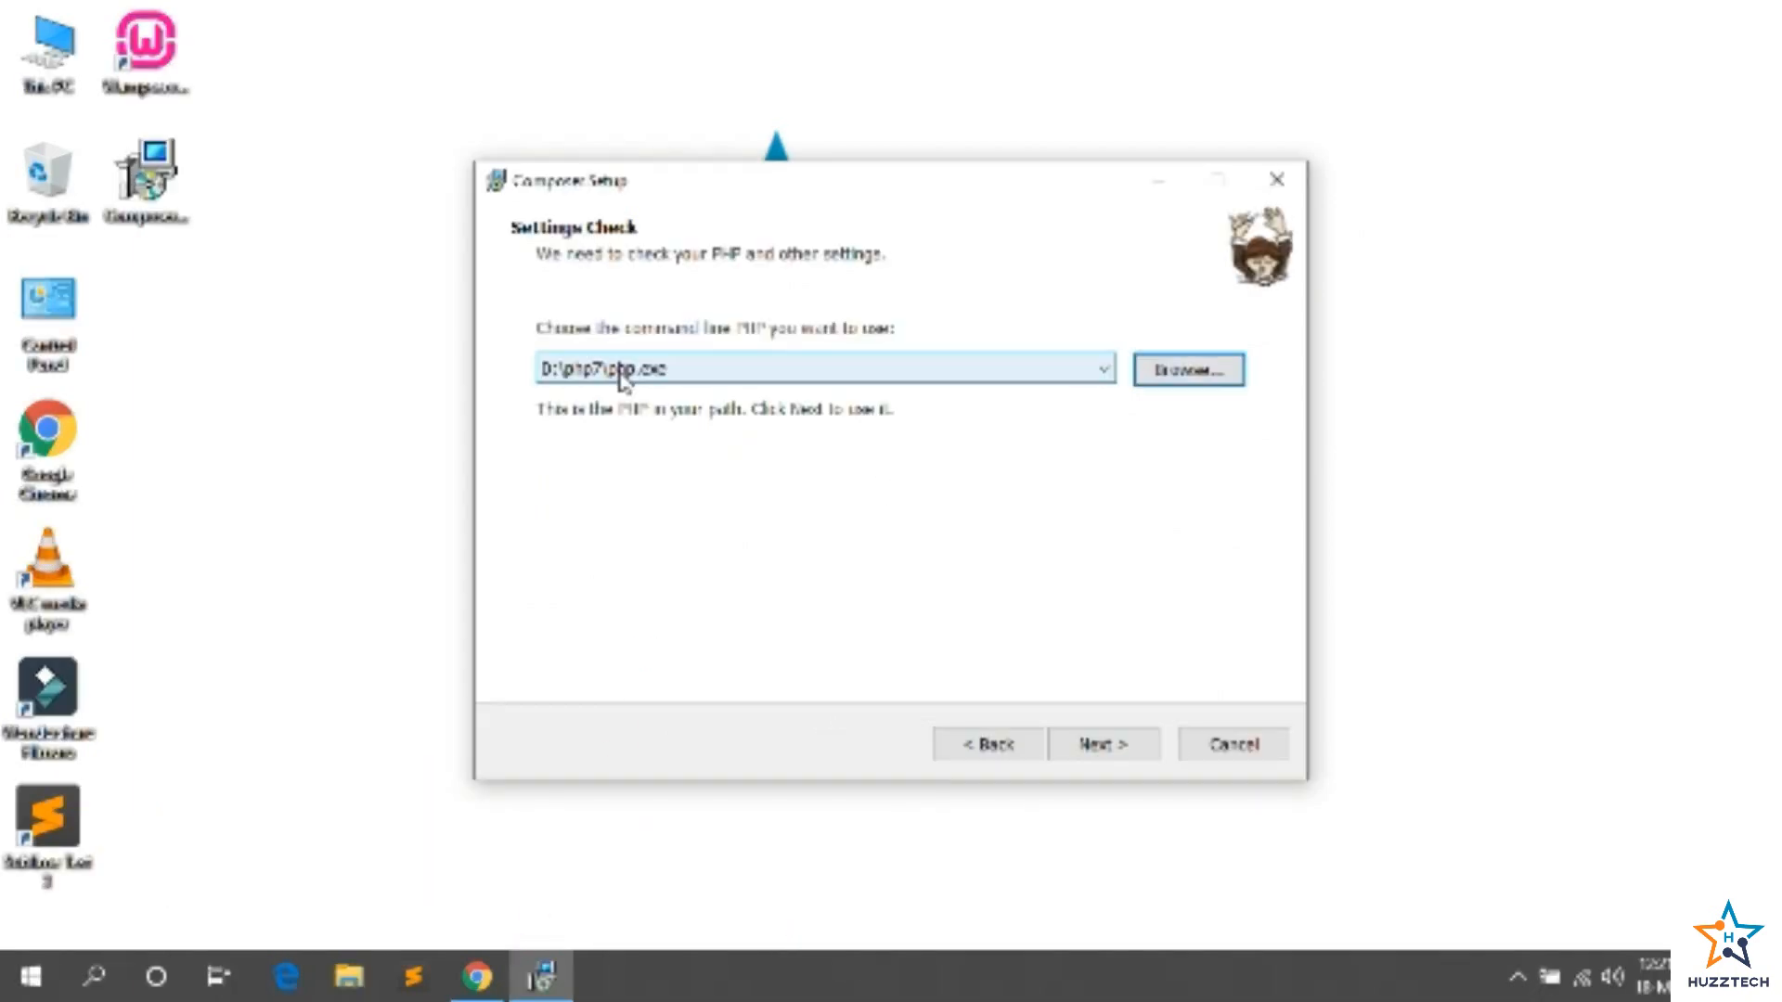
# Install Composer with D:\php7\php.exe as the command-line PHP and no proxy server, and finish the setup.
pyautogui.click(1100, 743)
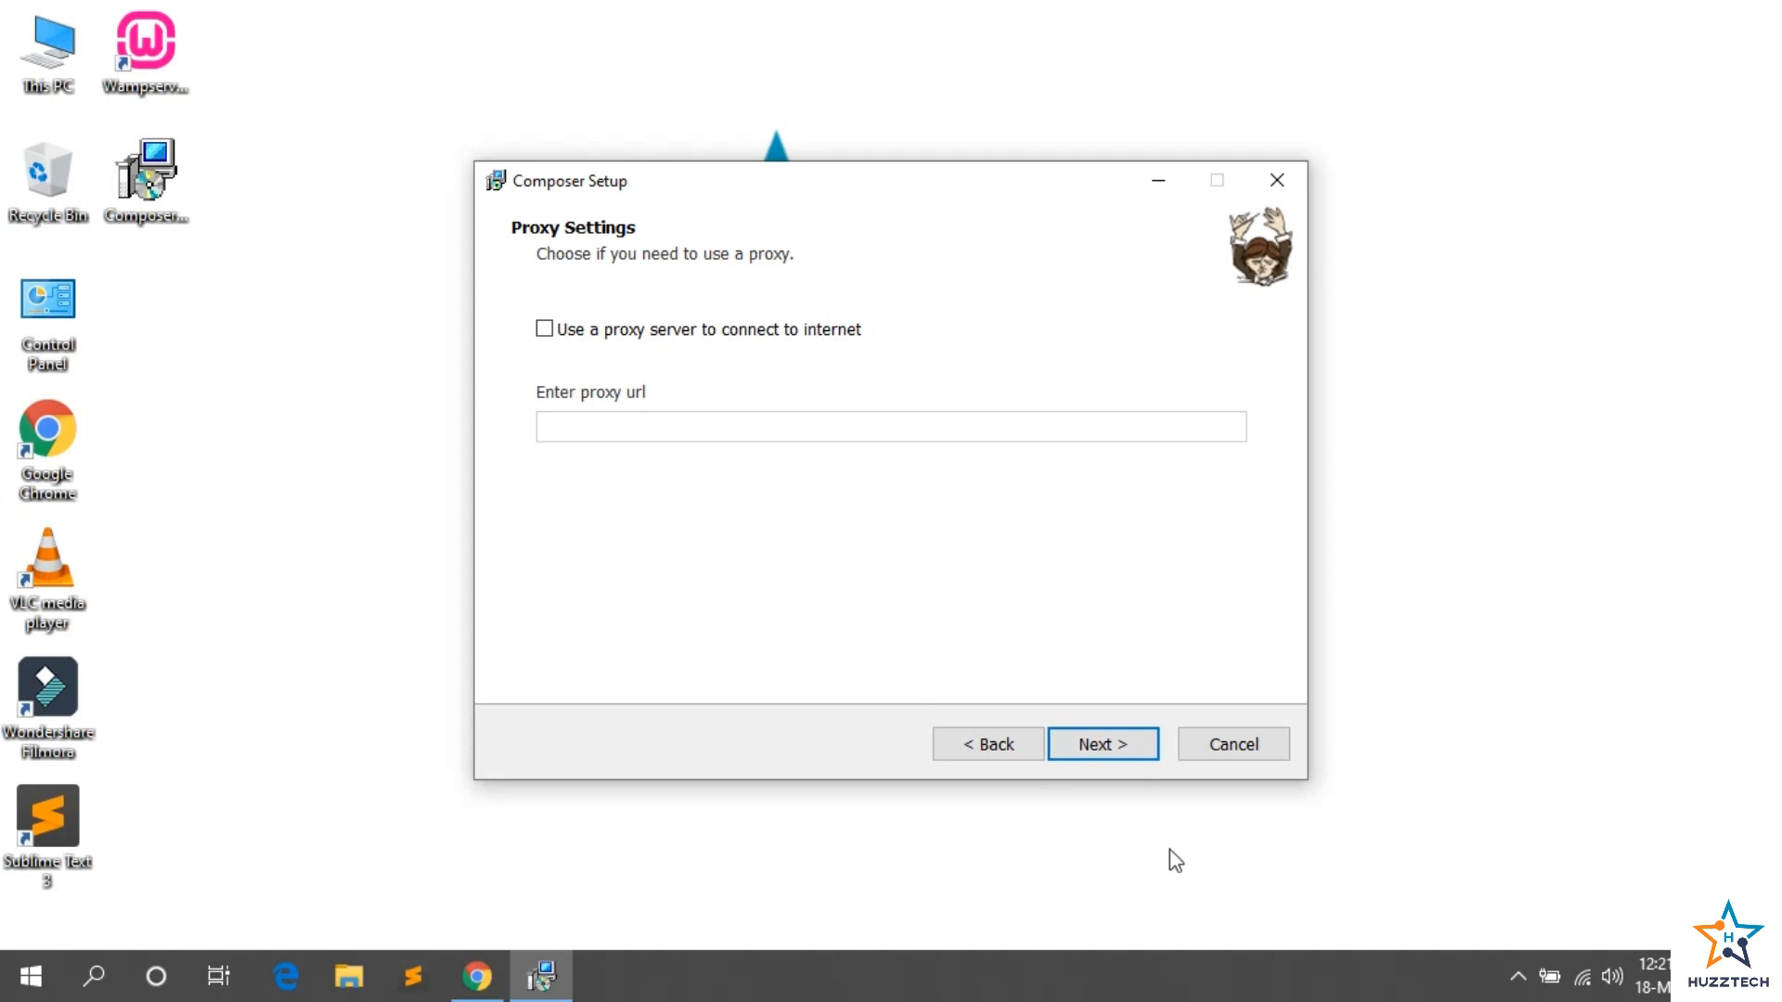
pyautogui.click(1093, 754)
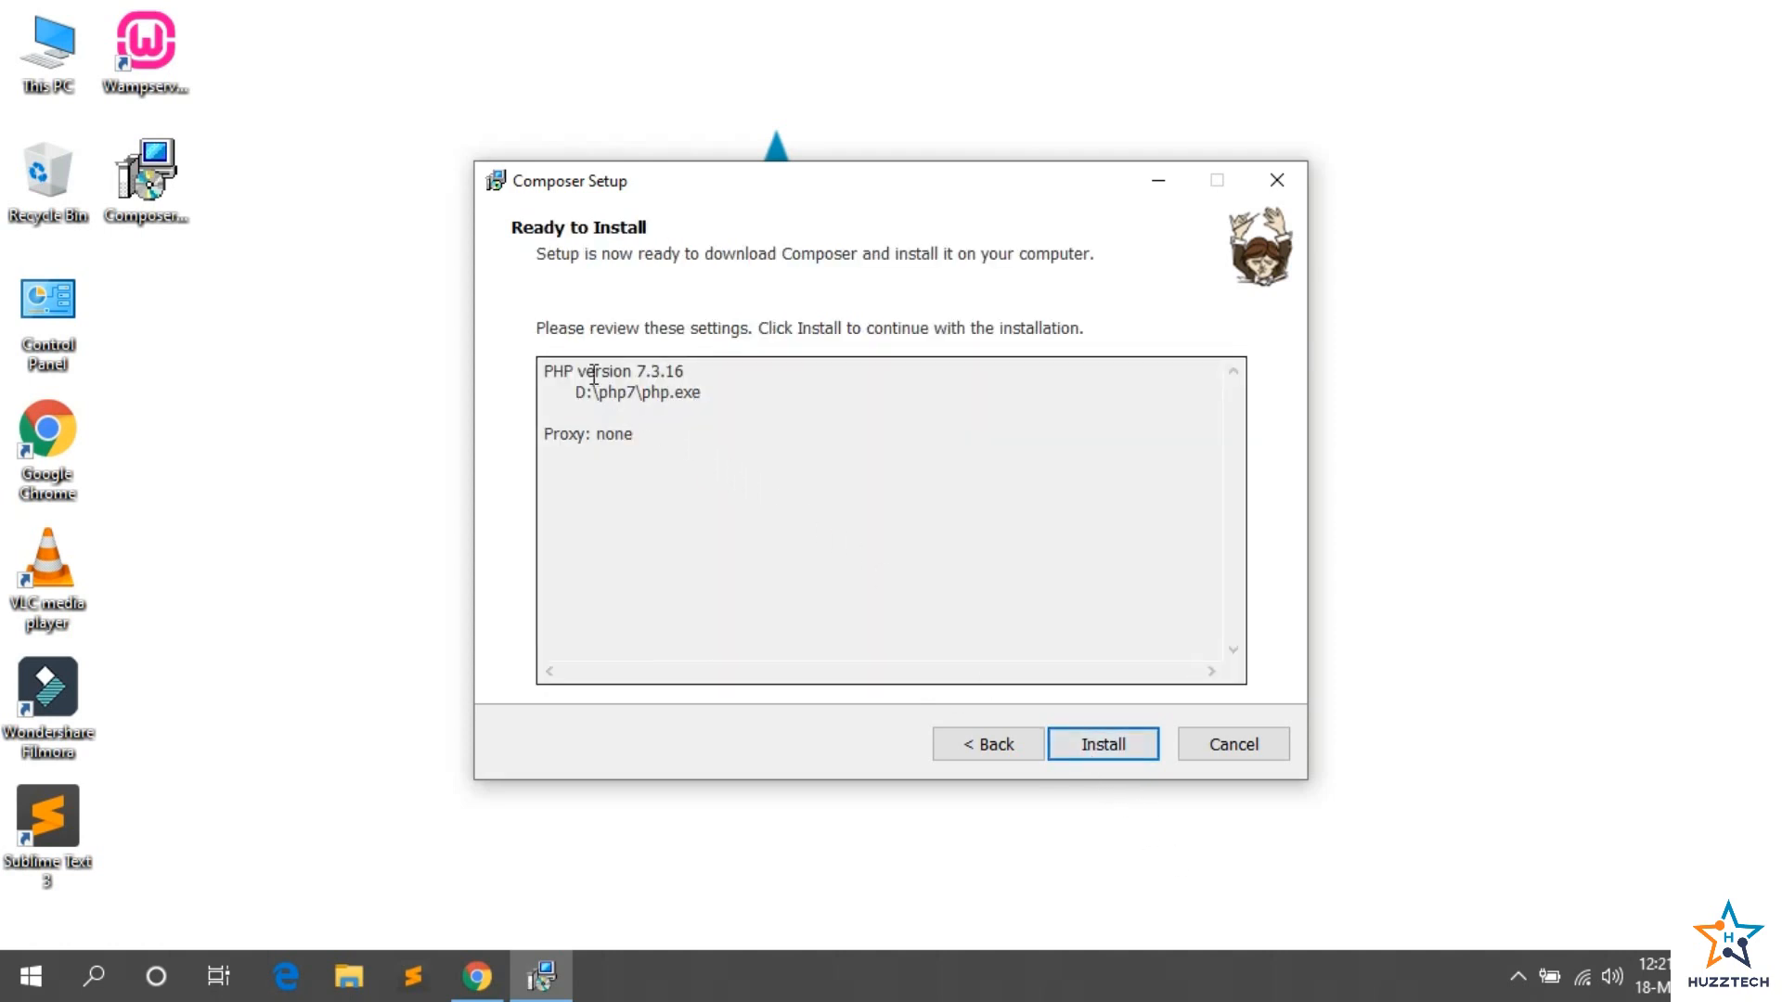
pyautogui.moveTo(594, 375); pyautogui.dragTo(671, 390)
pyautogui.click(739, 410)
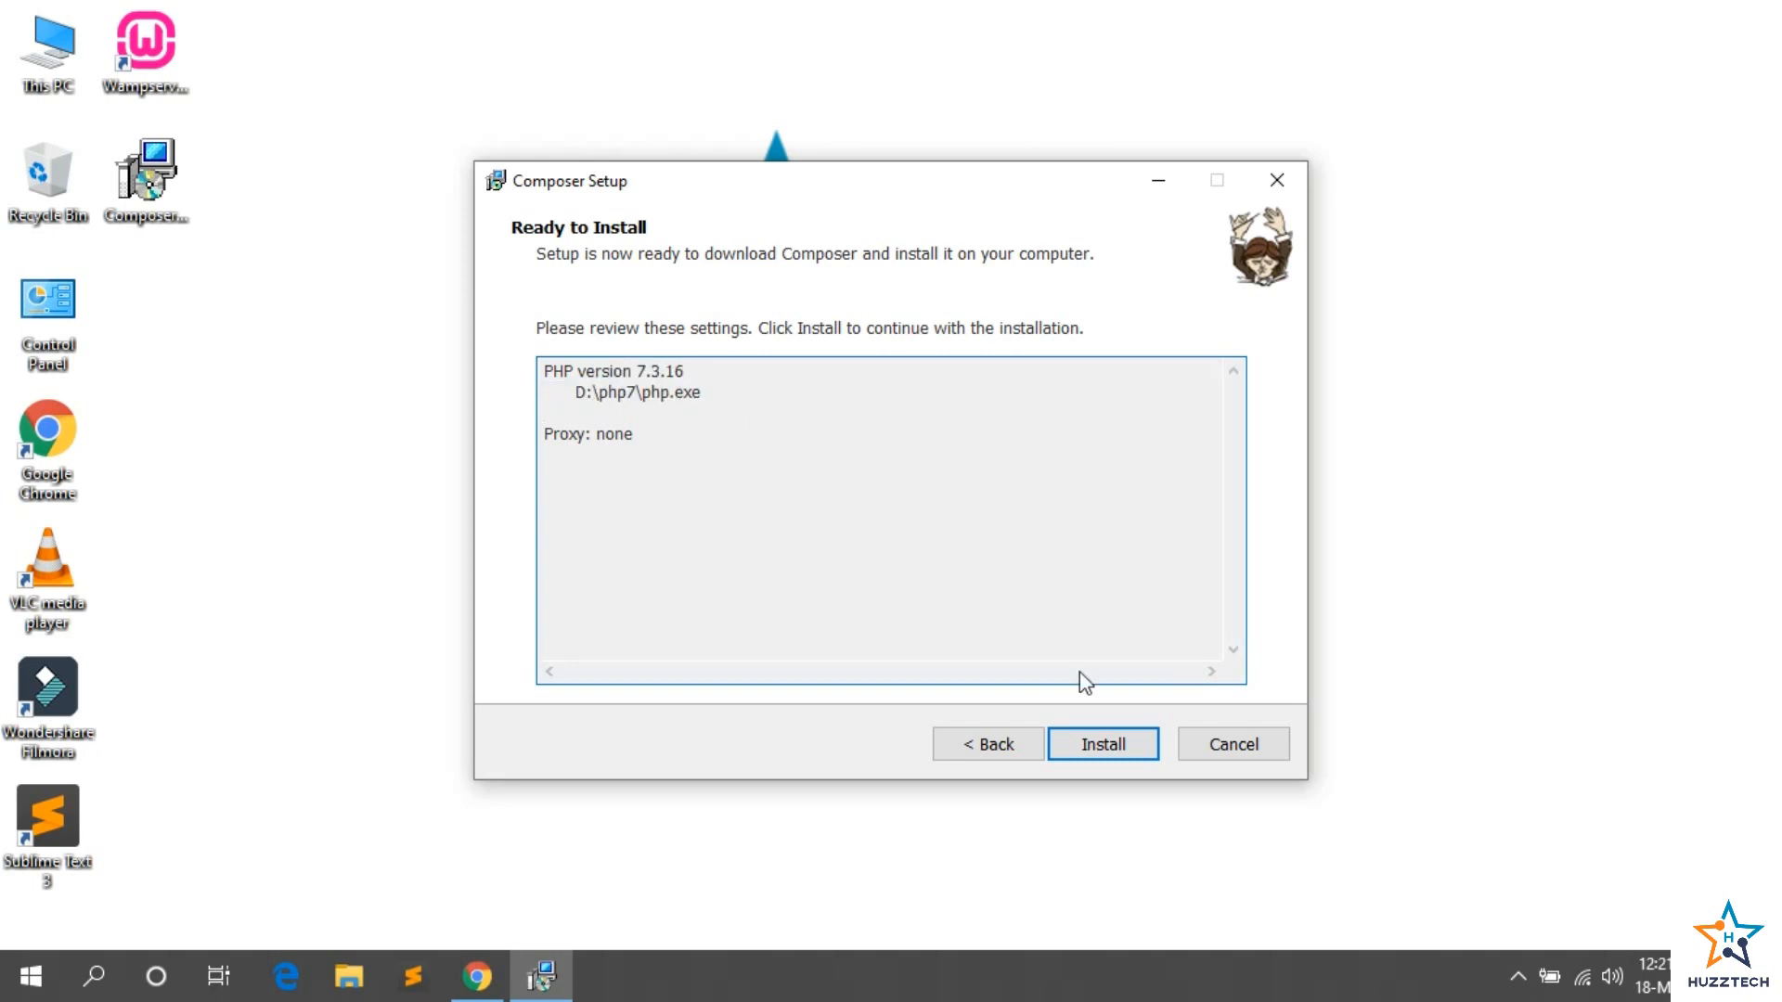
pyautogui.click(1109, 748)
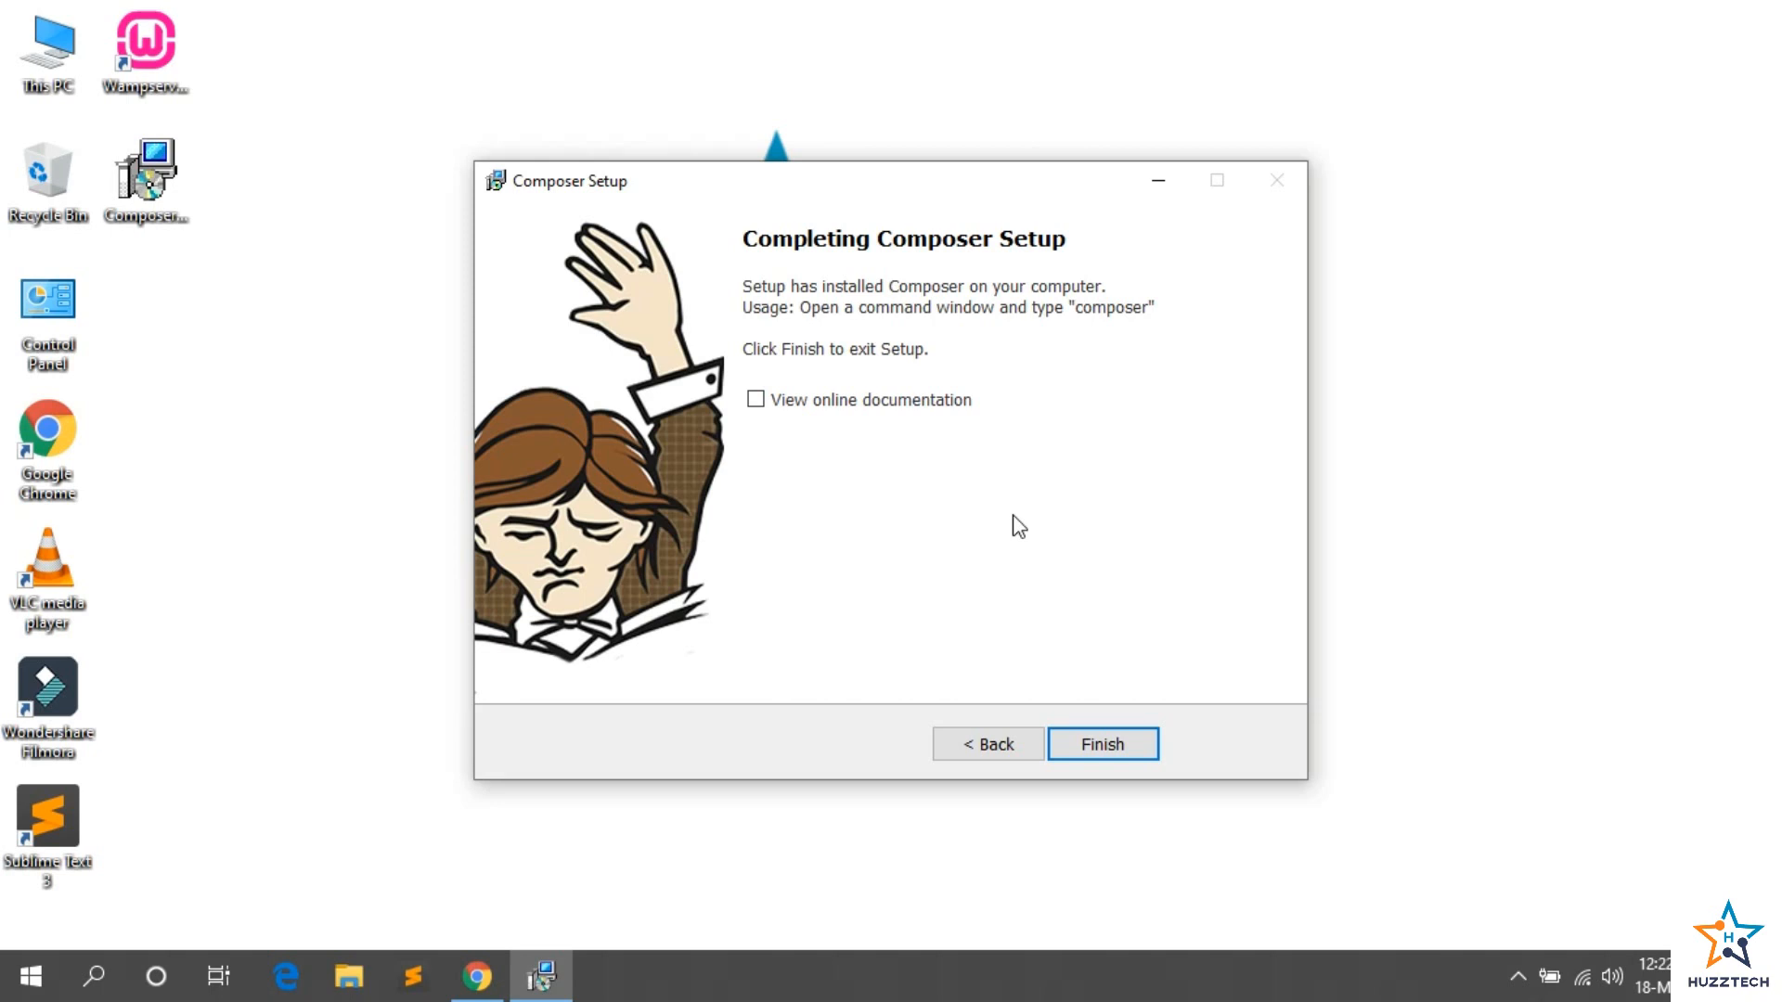
pyautogui.click(1099, 748)
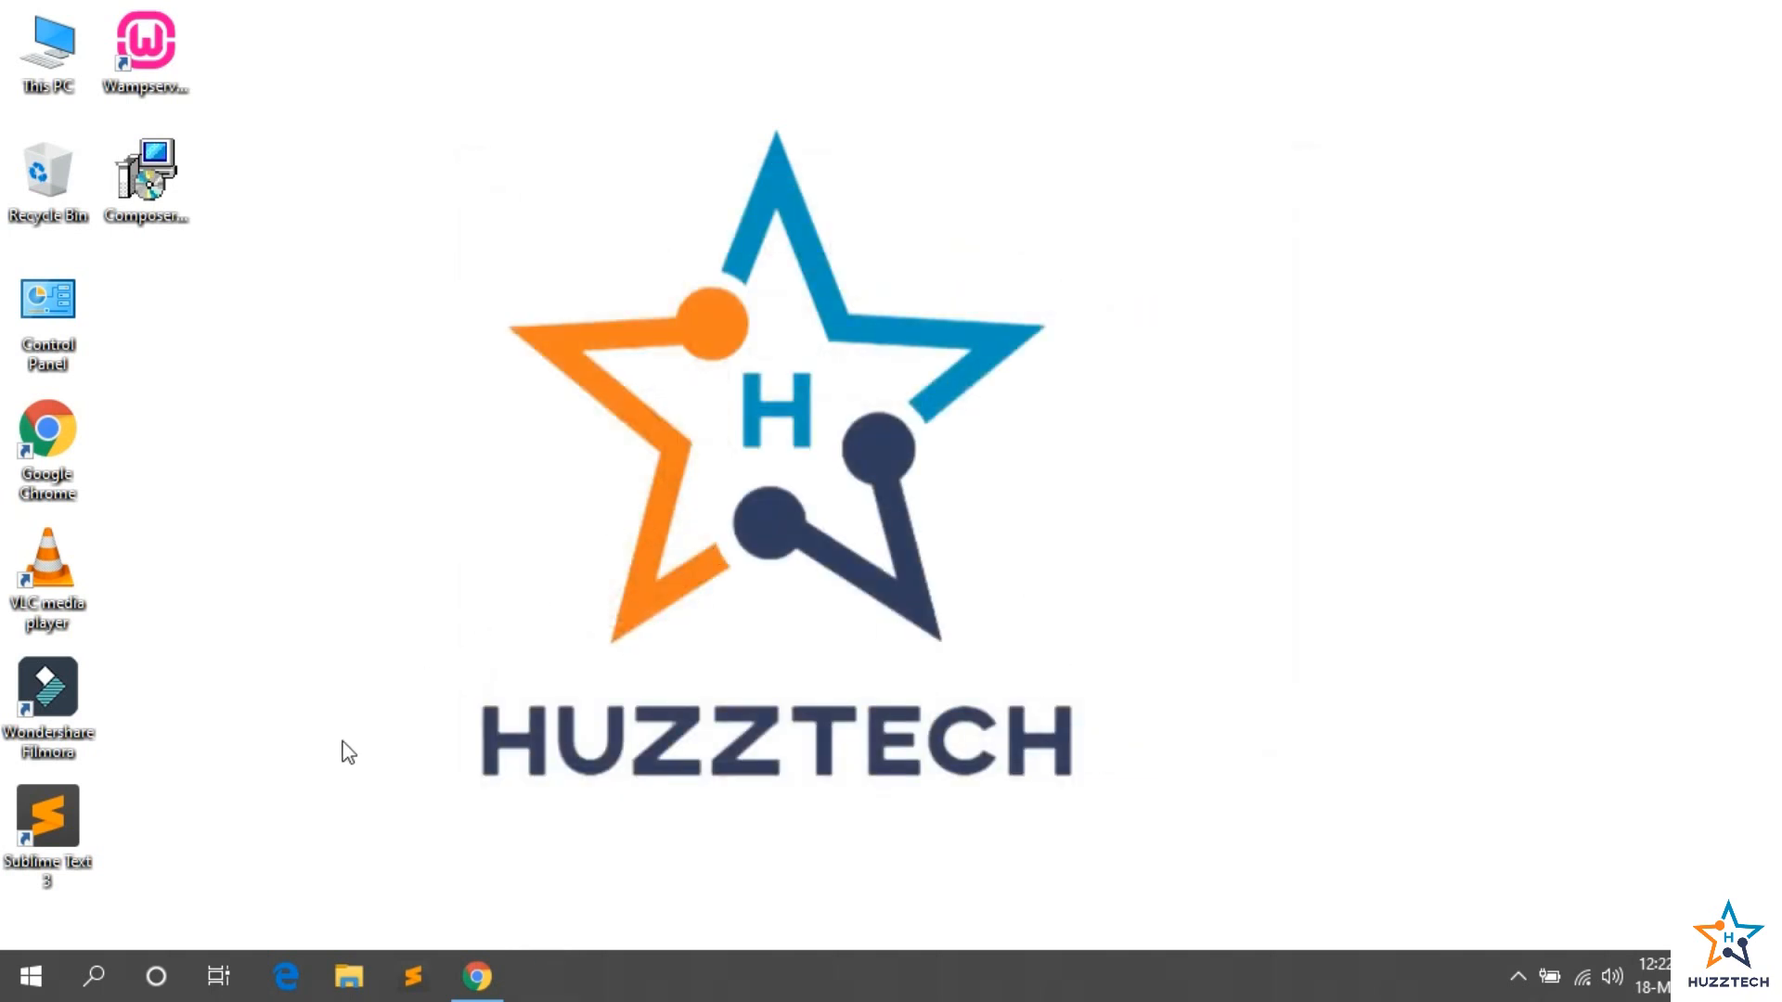
# Open Command Prompt, run composer -v to check the installed Composer version, and close the window.
pyautogui.click(107, 979)
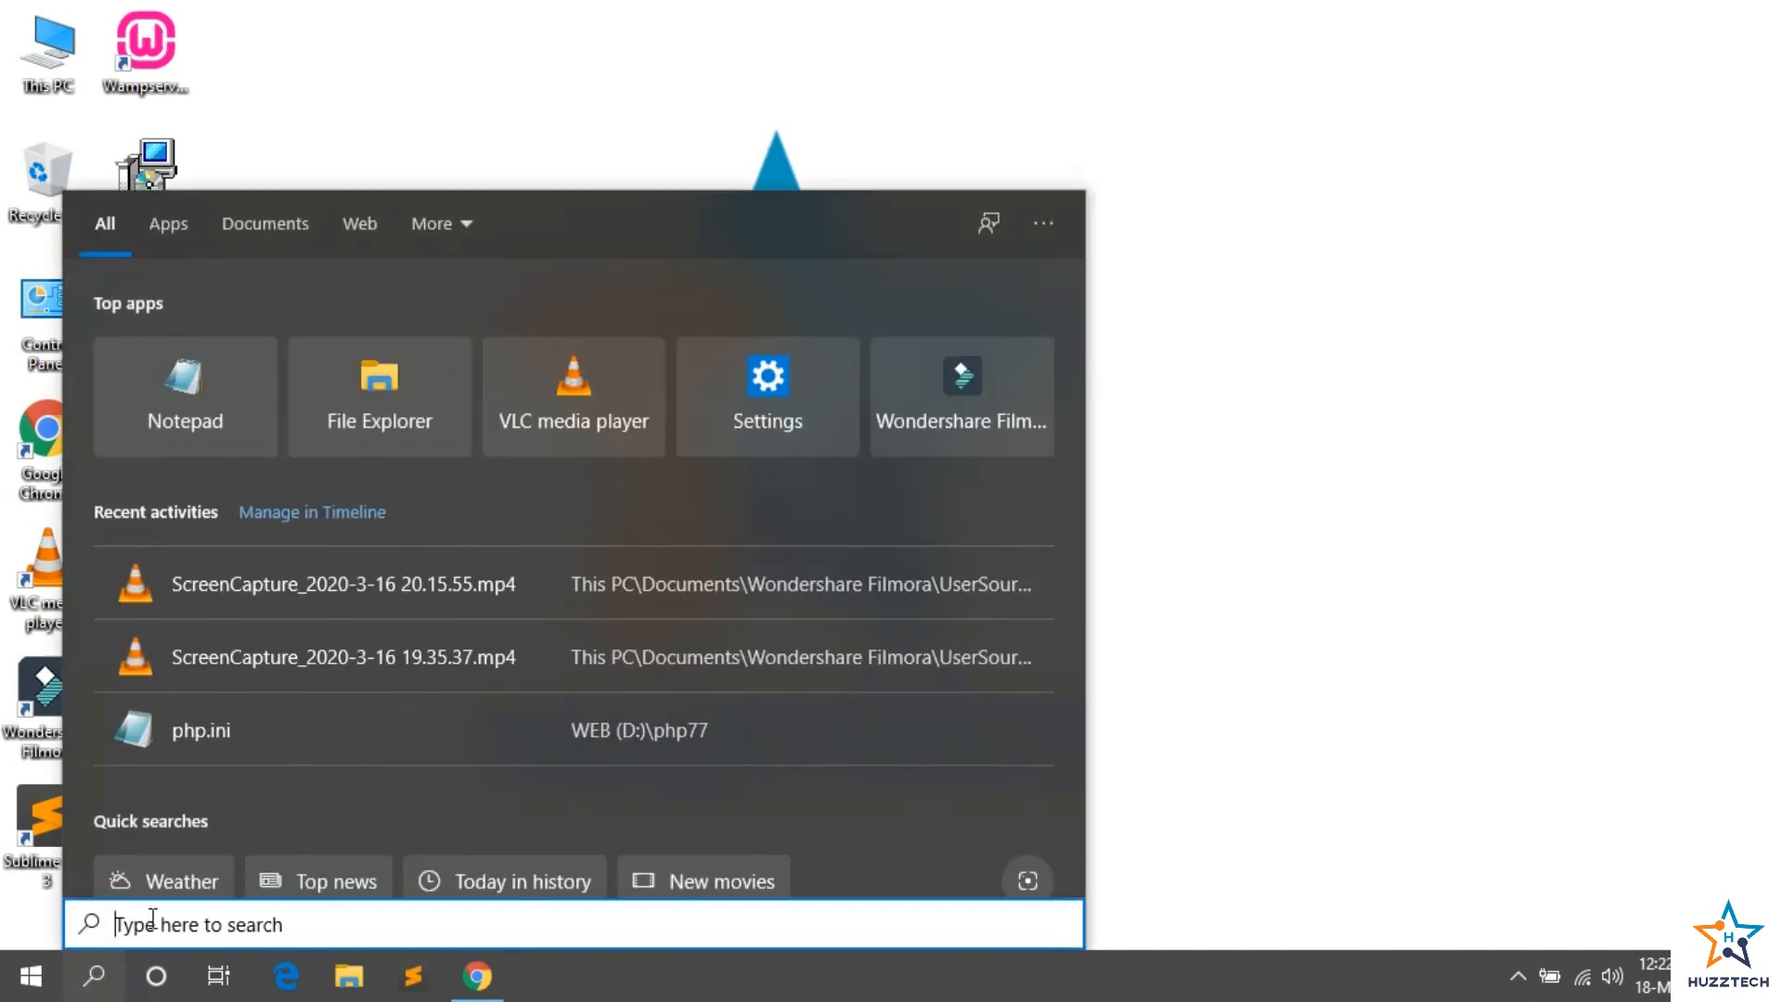
pyautogui.write('cmd')
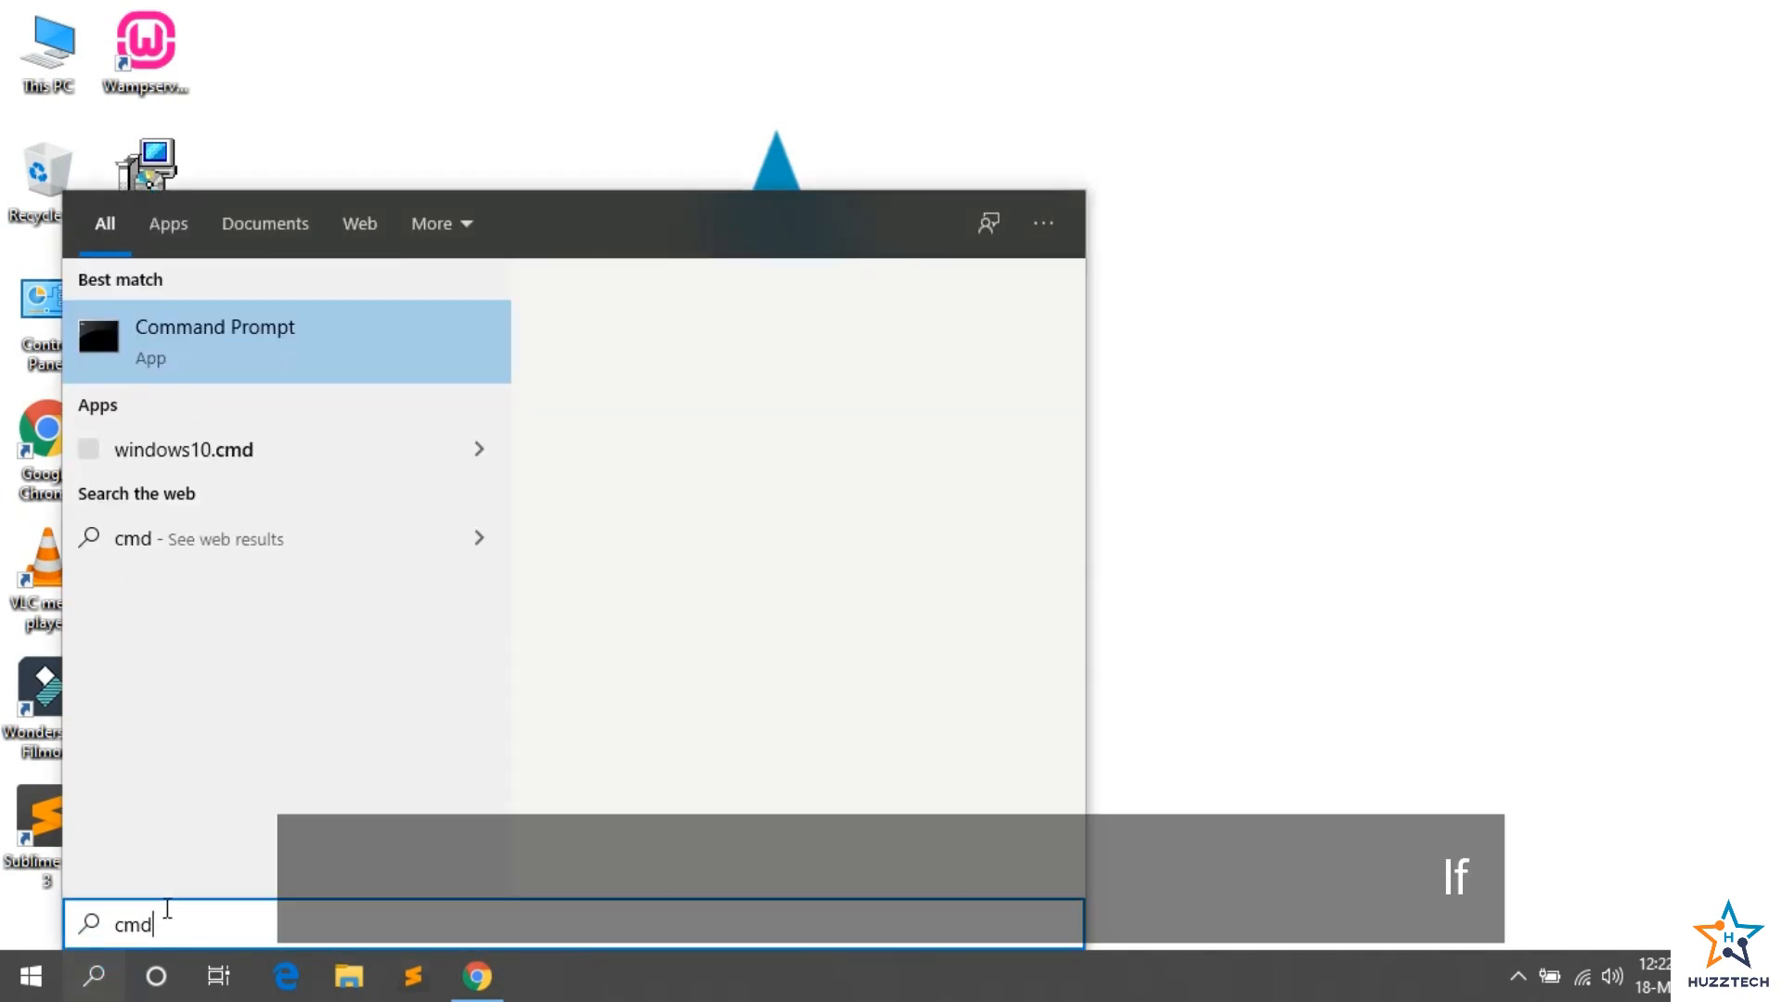
pyautogui.click(158, 345)
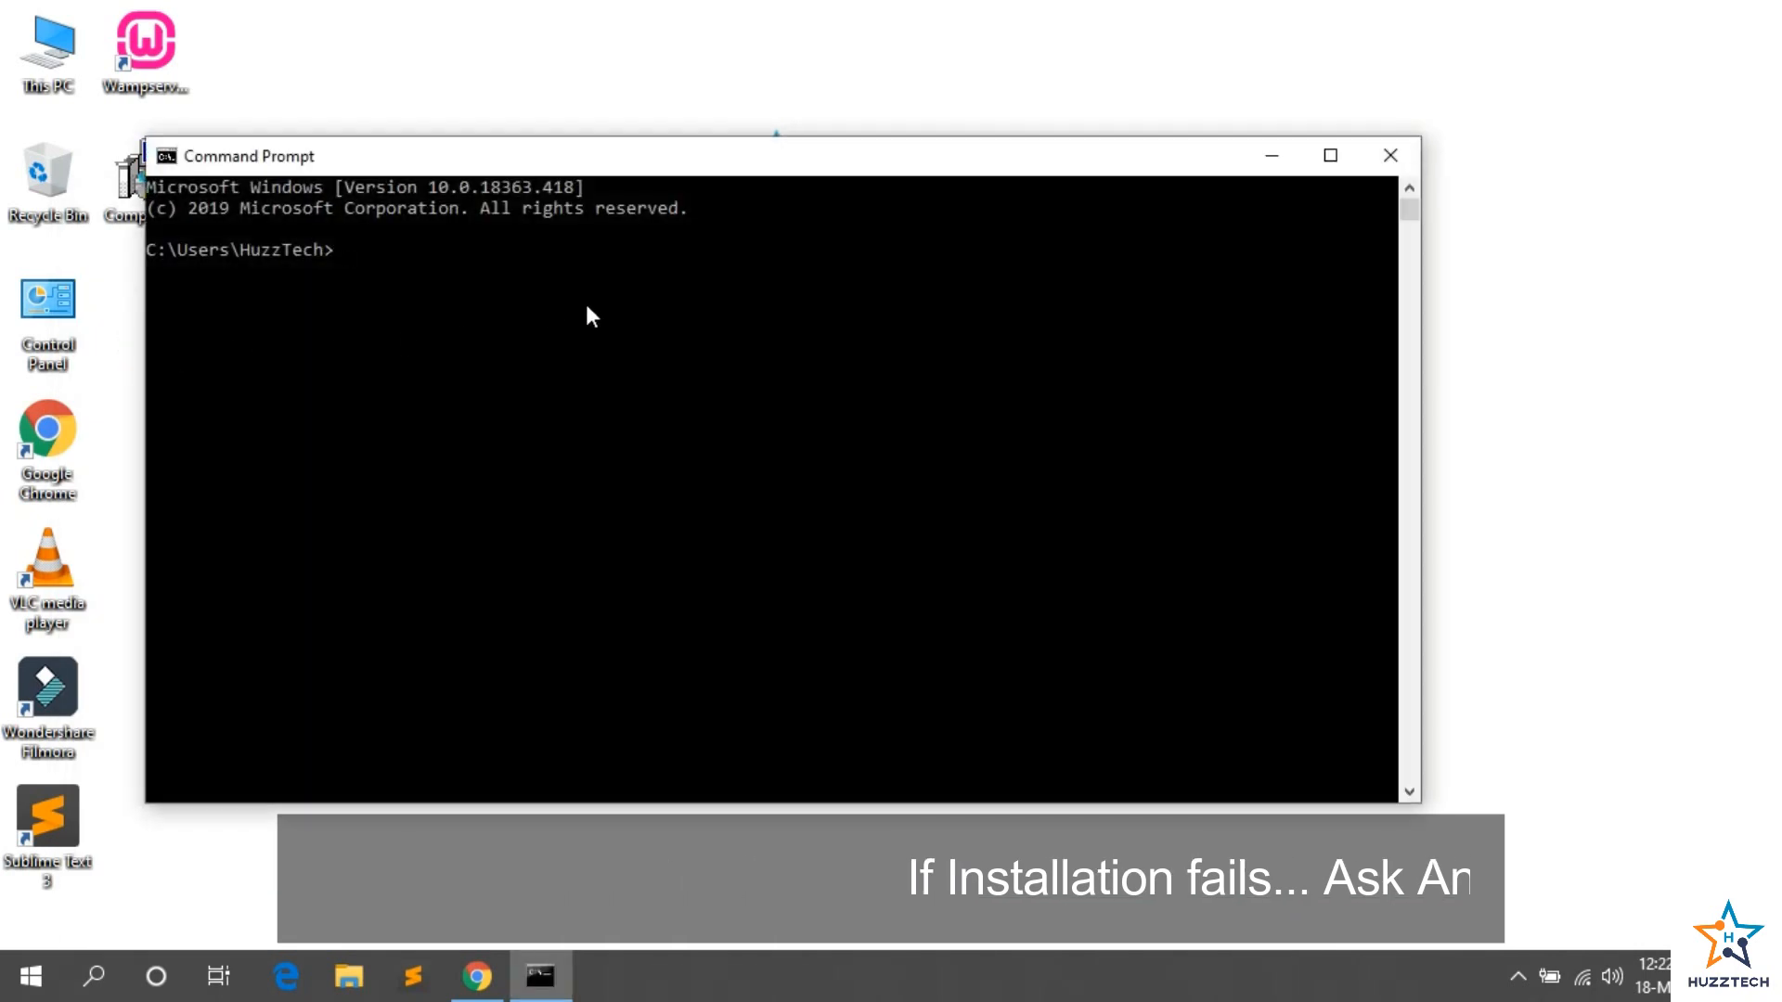
pyautogui.write('composer -v')
pyautogui.press('Return')
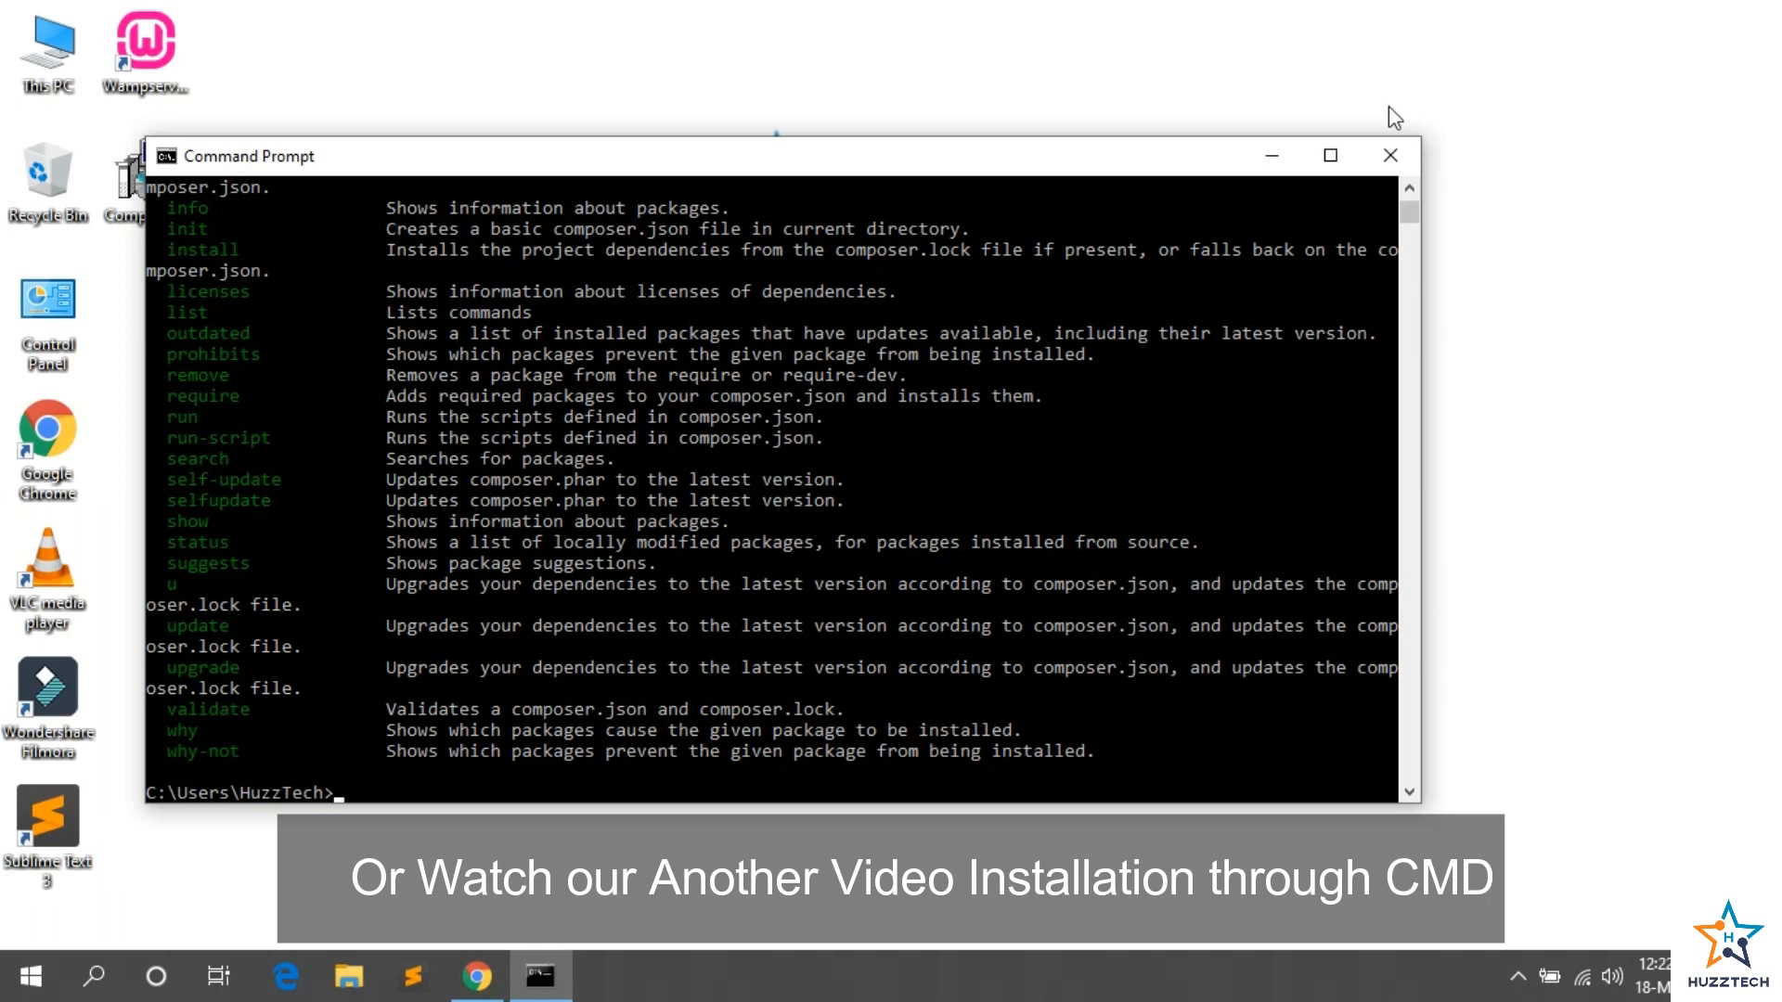
pyautogui.moveTo(1405, 215); pyautogui.dragTo(1409, 202)
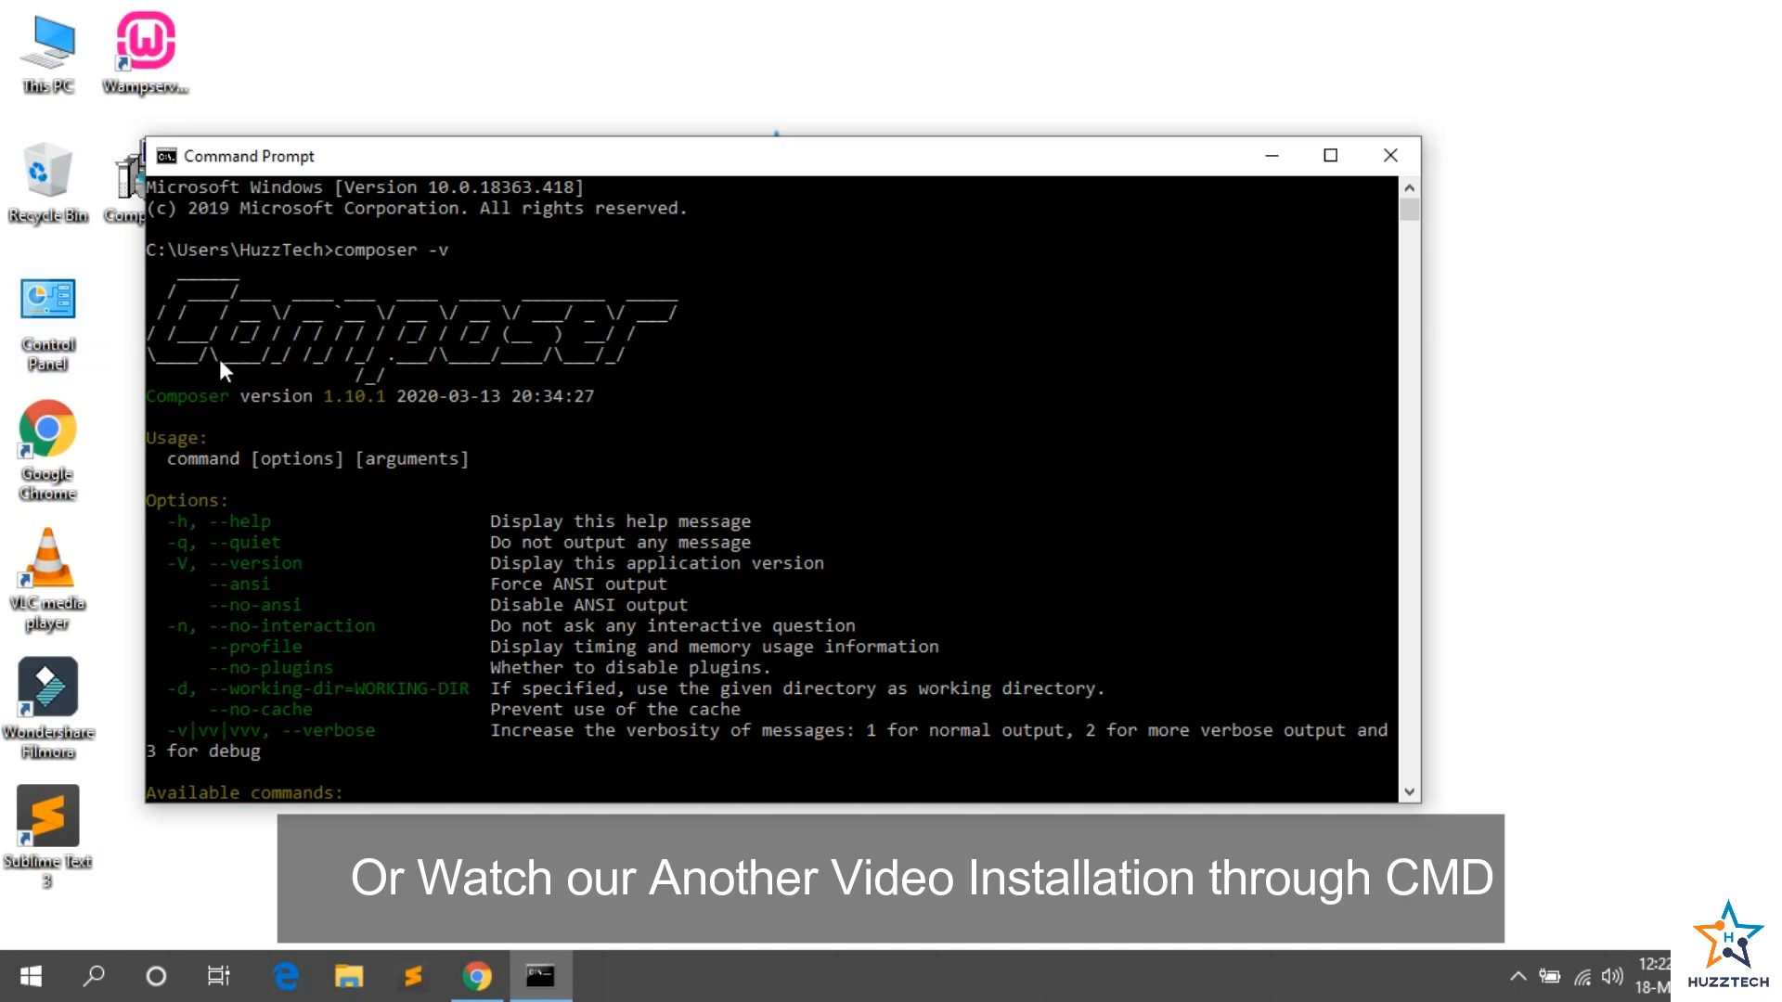
pyautogui.click(1390, 155)
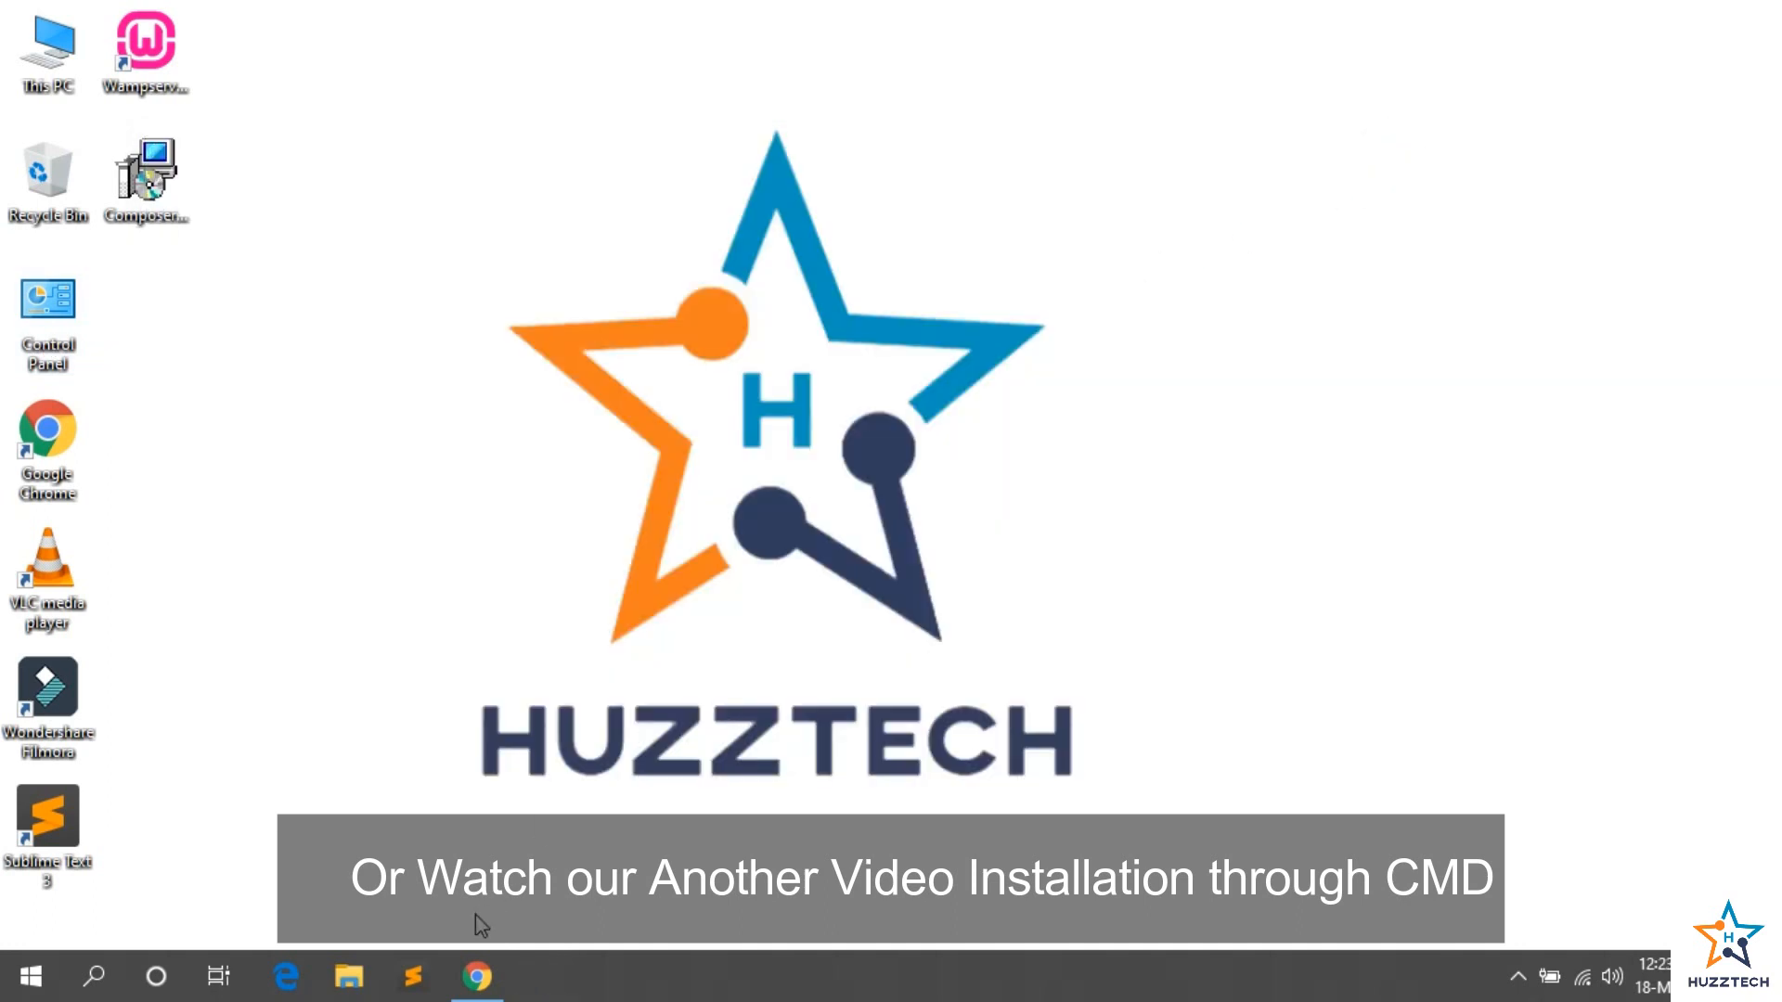
# Switch to Chrome, examine the Command-line installation section of the Composer download page, and minimise the browser.
pyautogui.click(477, 976)
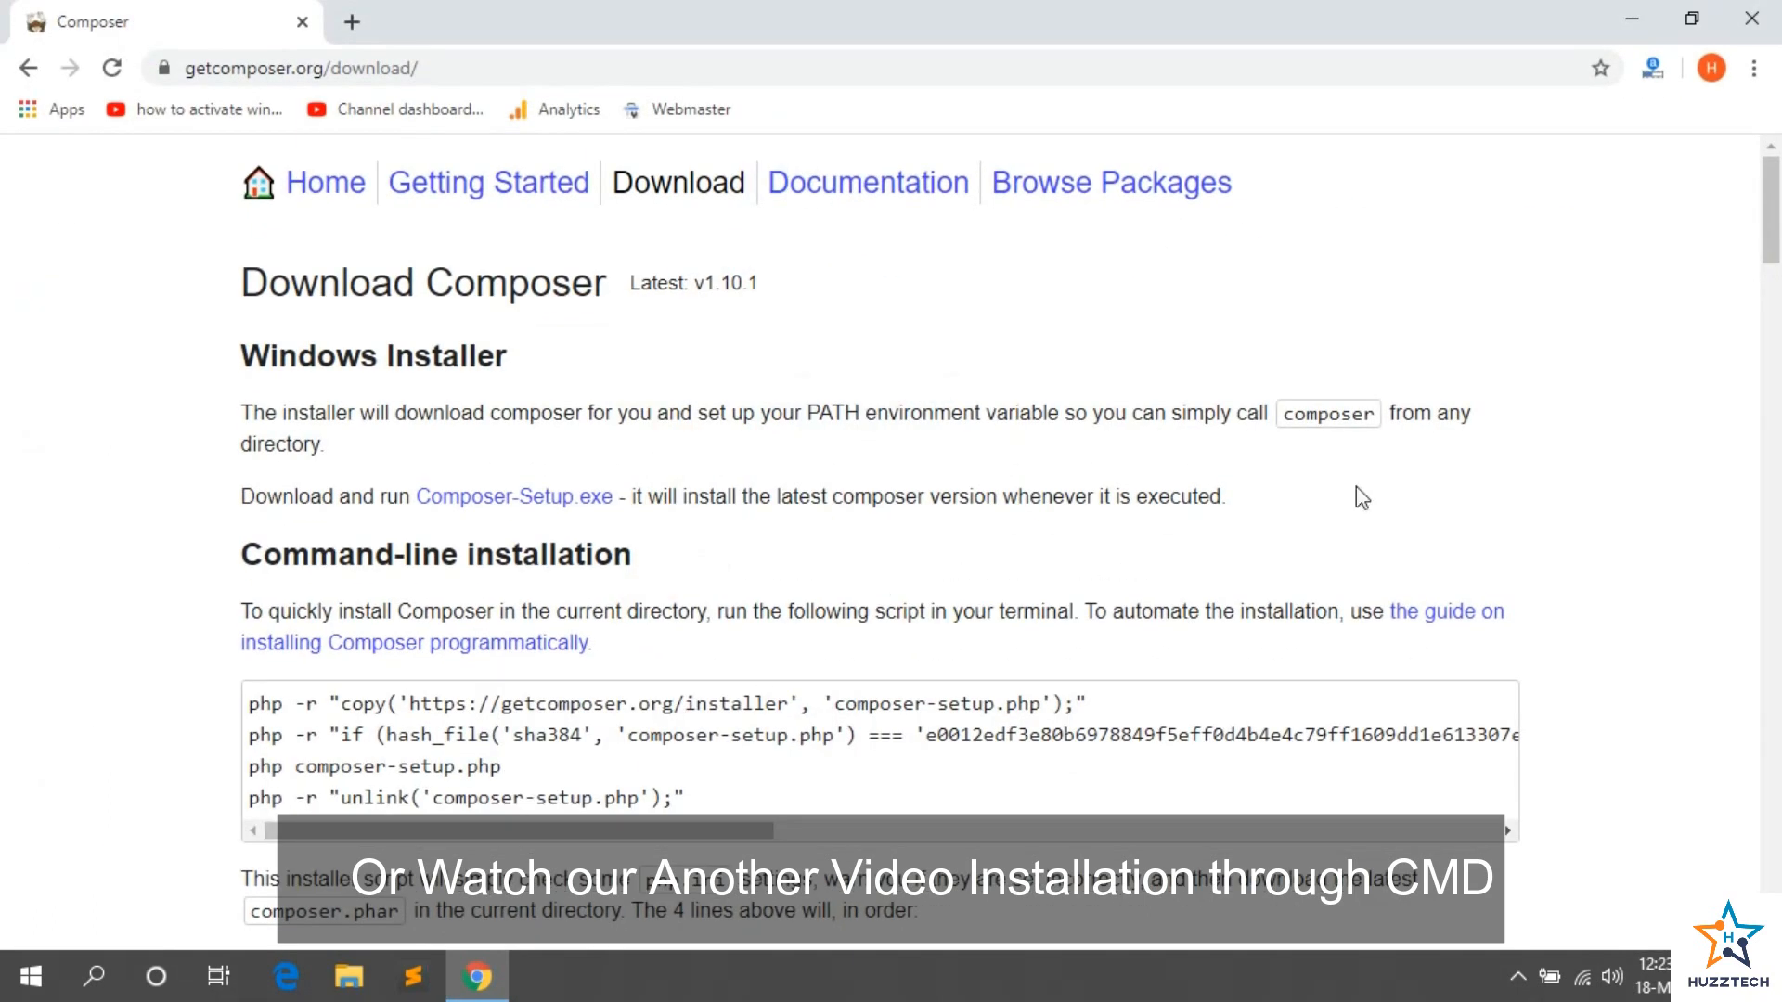
pyautogui.moveTo(310, 554); pyautogui.dragTo(583, 554)
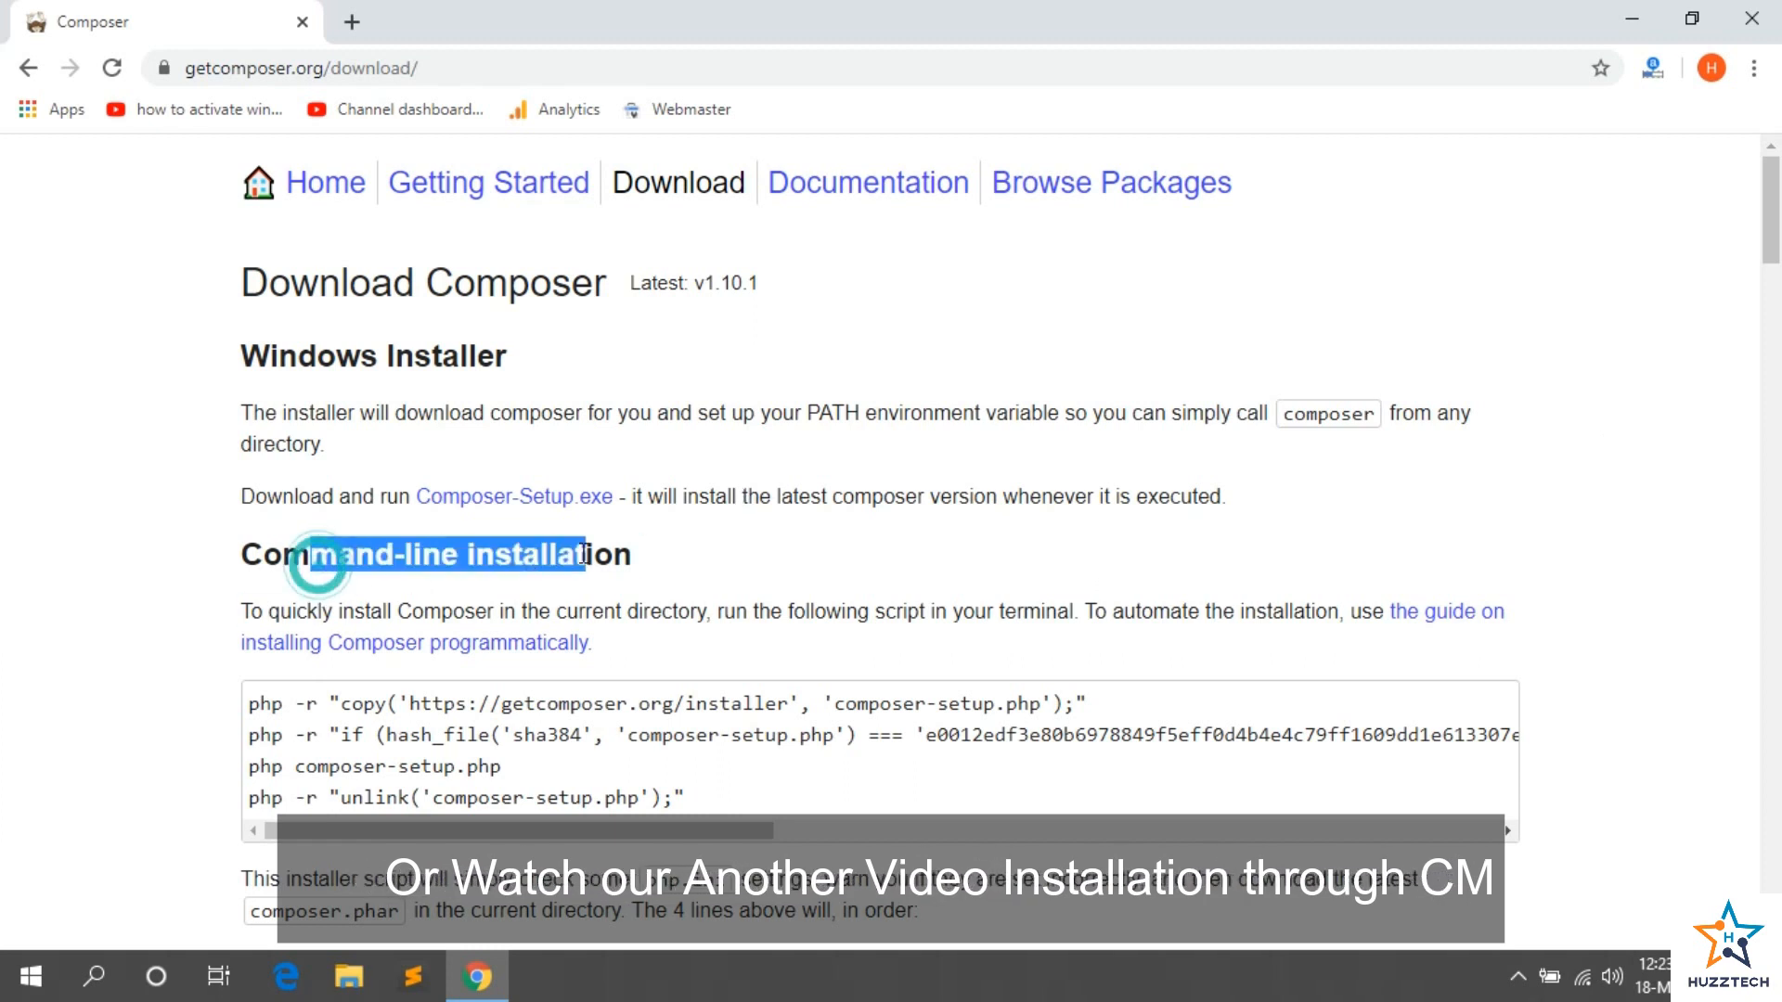
pyautogui.click(581, 553)
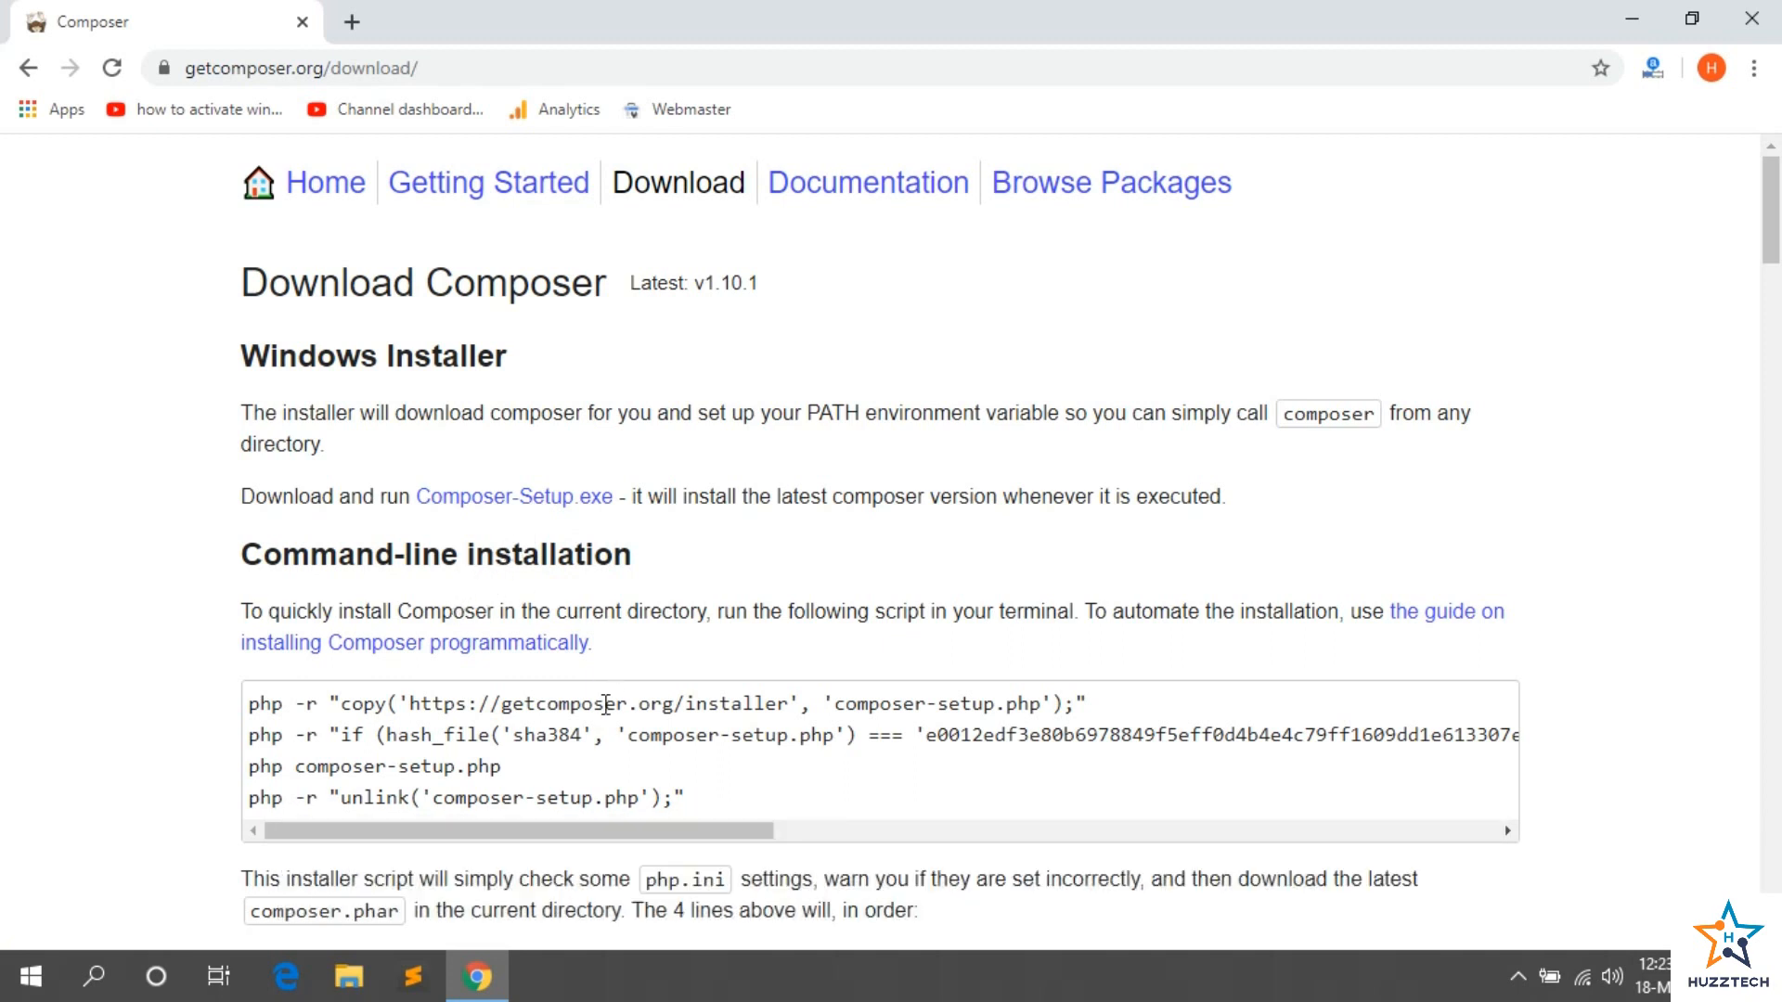
pyautogui.click(1633, 18)
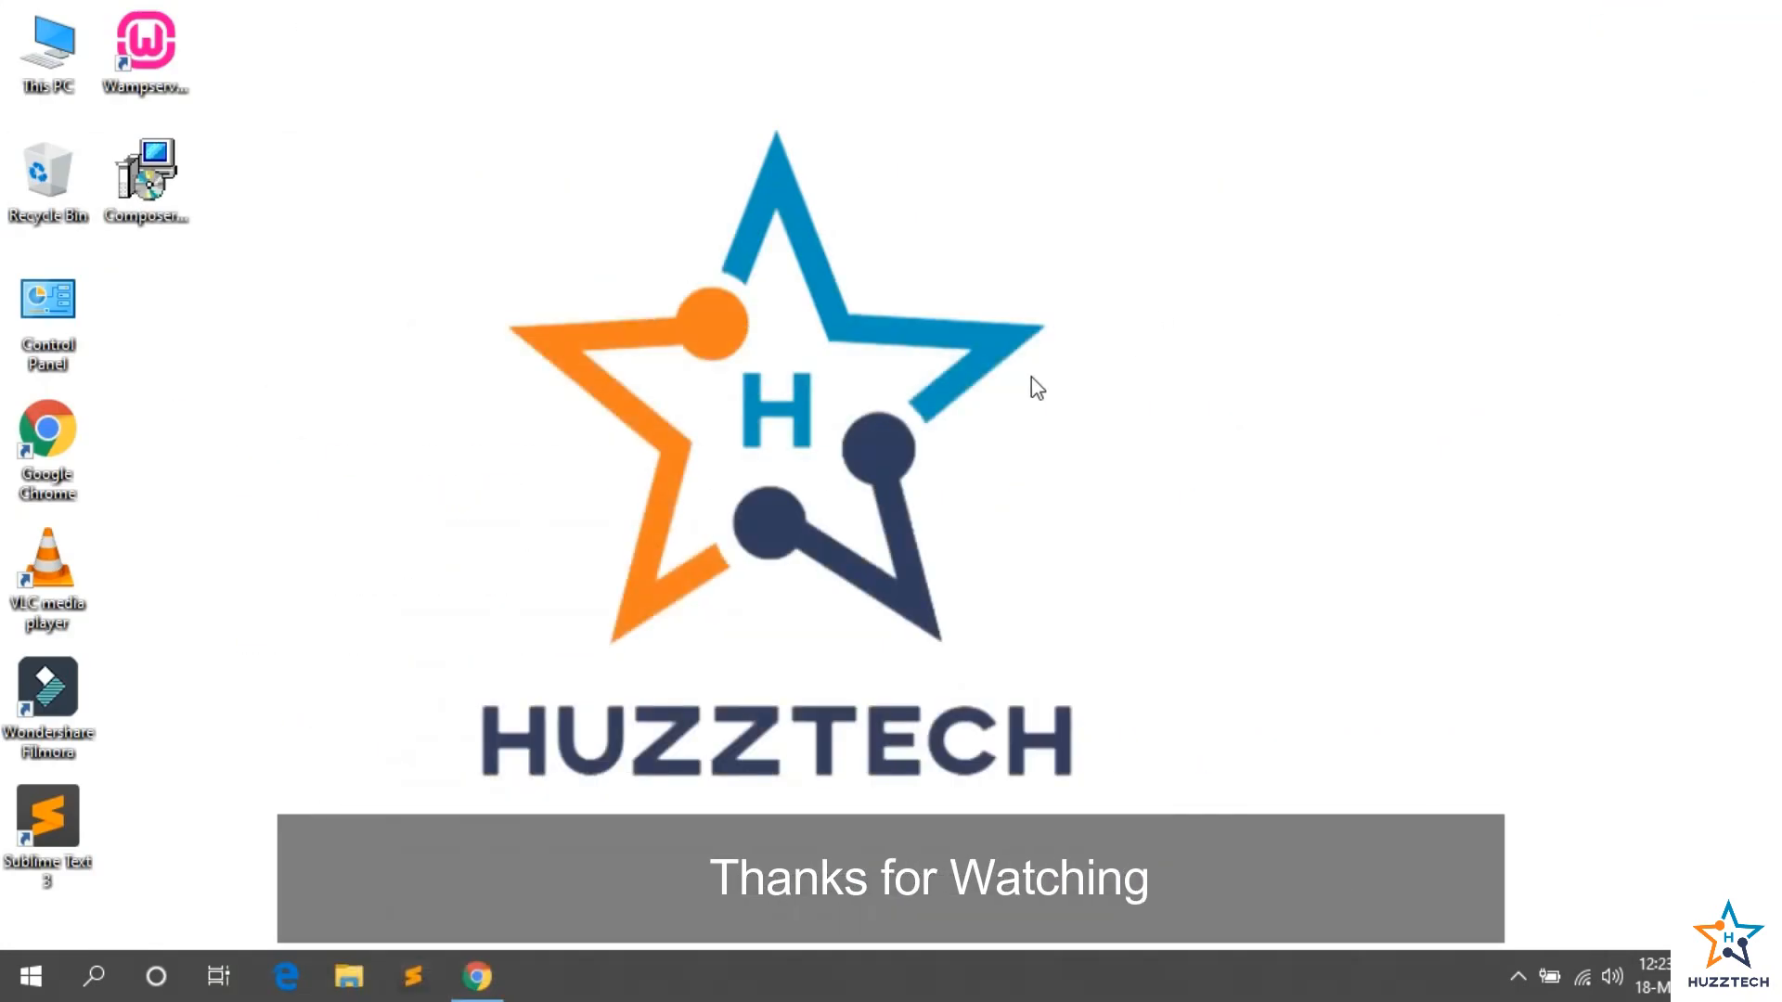